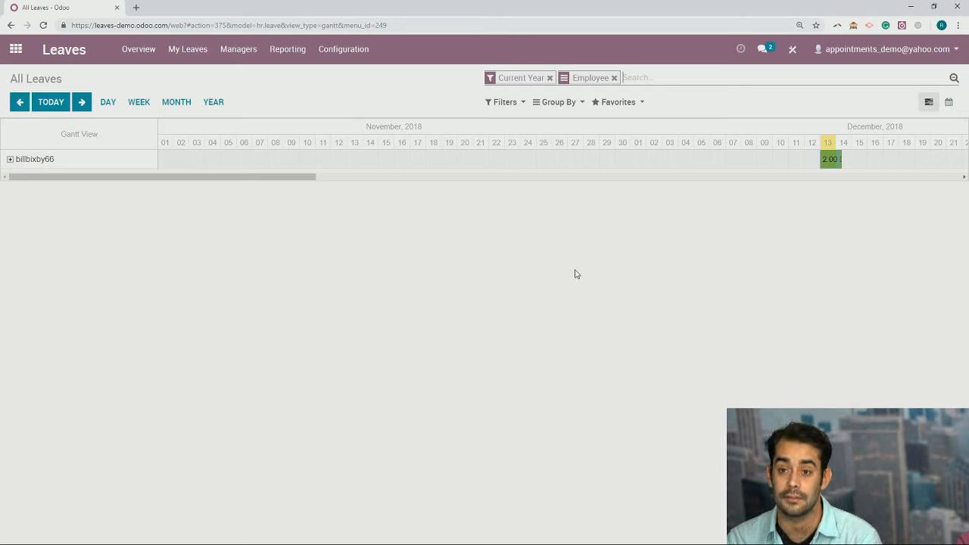
Open the list of configured leave types.
{"action": "left_click", "coordinate": [344, 49]}
{"action": "left_click", "coordinate": [351, 80]}
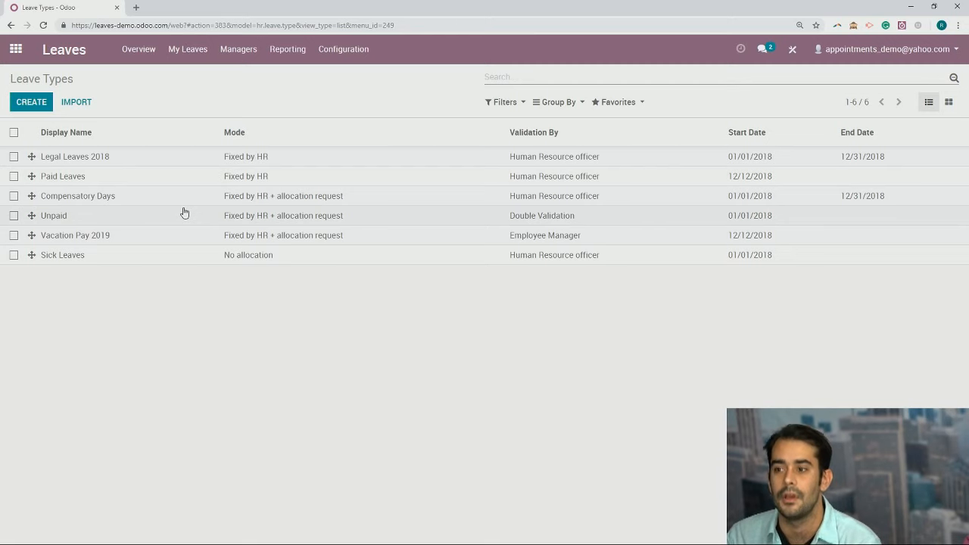
Draft a new leave type named "Vacation 2018" and discard it, returning to the leave types list.
{"action": "left_click", "coordinate": [28, 102]}
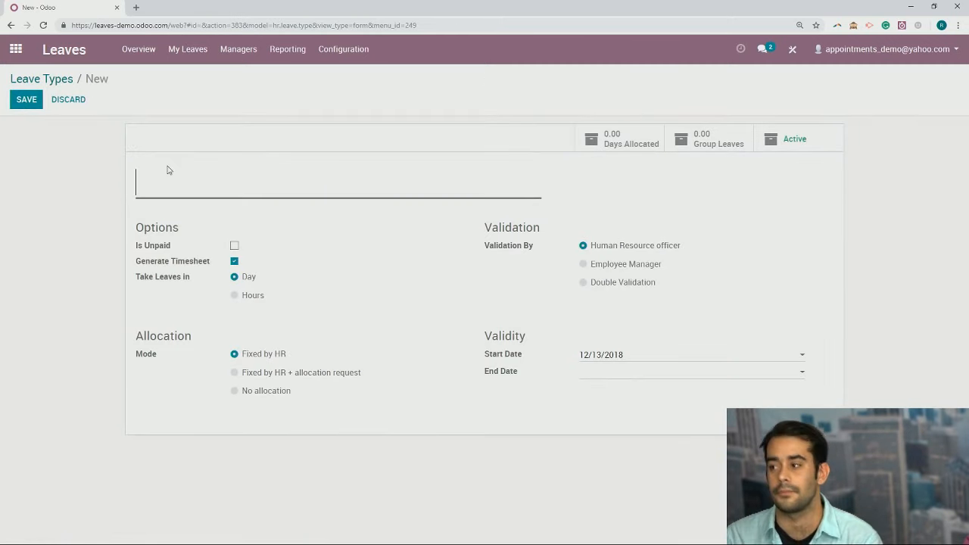
{"action": "left_click", "coordinate": [213, 181]}
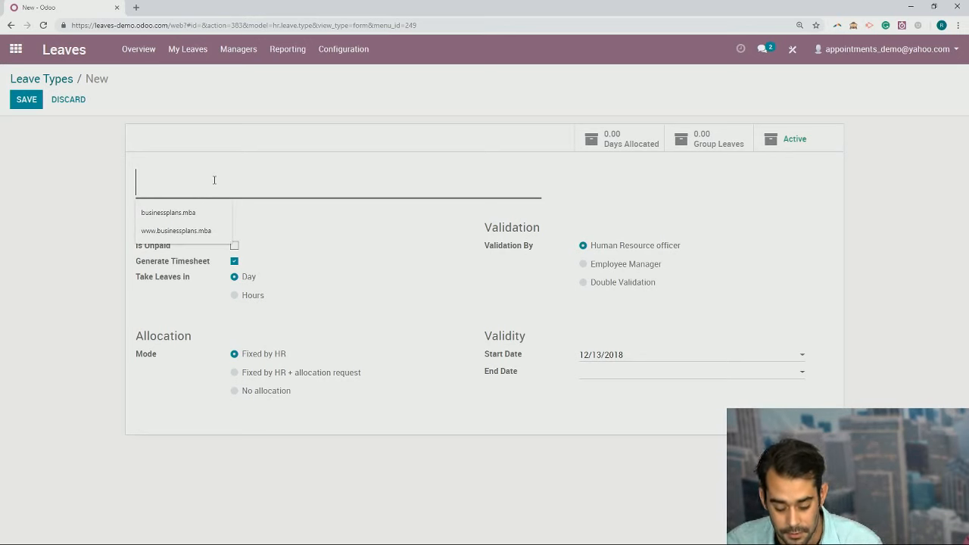
{"action": "type", "text": "Va"}
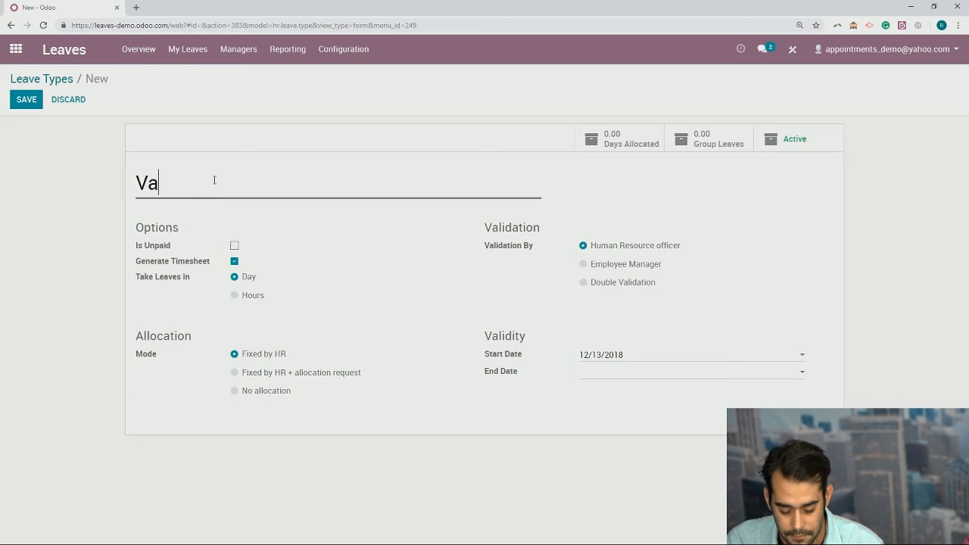
{"action": "type", "text": "cation 2"}
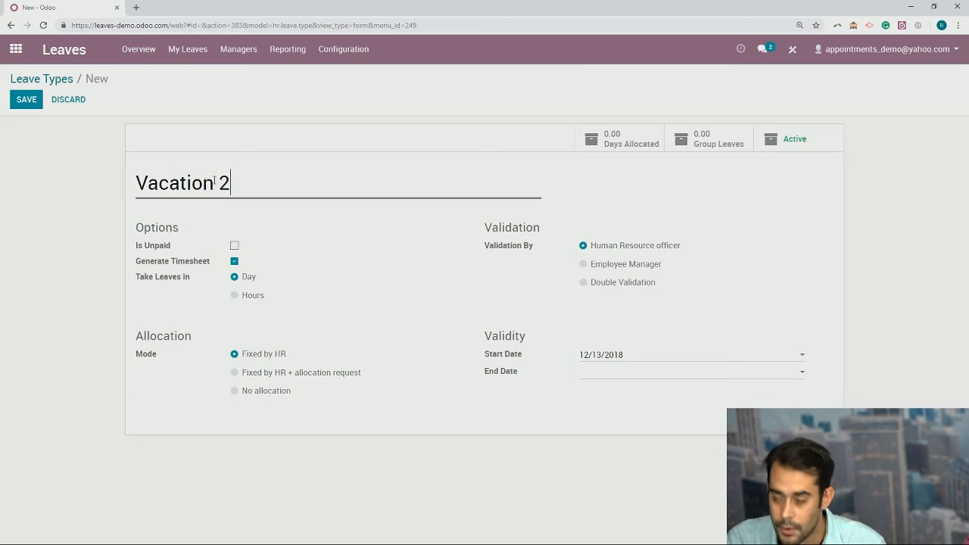
{"action": "type", "text": "018"}
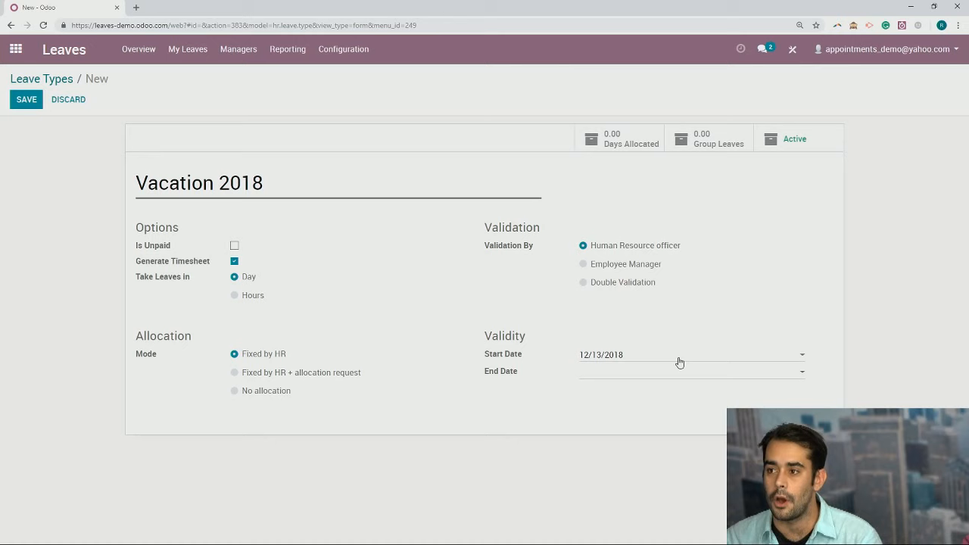
{"action": "left_click", "coordinate": [65, 89]}
{"action": "left_click", "coordinate": [301, 136]}
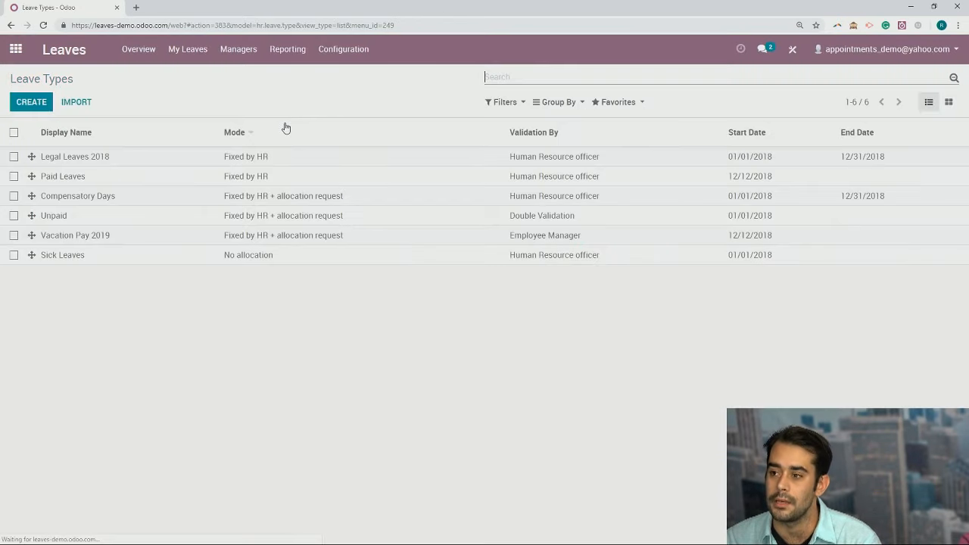
Examine who validates the Vacation Pay 2019 leave type, and return to the leave types list.
{"action": "left_click", "coordinate": [161, 241]}
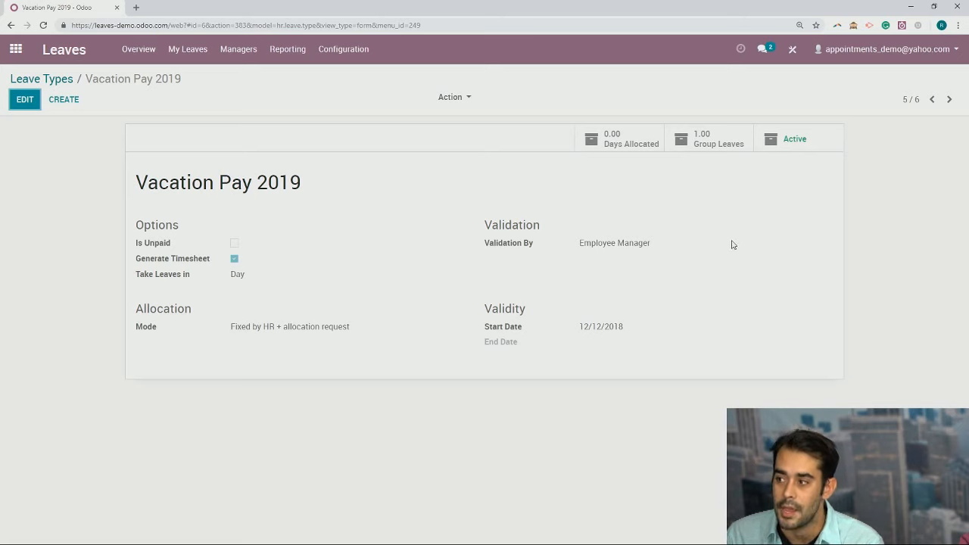
{"action": "left_click_drag", "start_coordinate": [652, 245], "coordinate": [582, 243]}
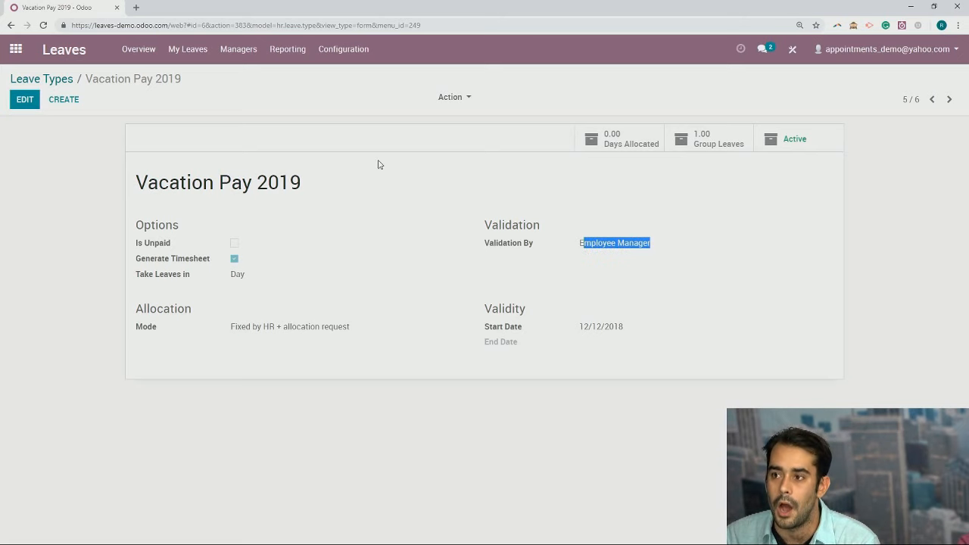
{"action": "left_click", "coordinate": [42, 80]}
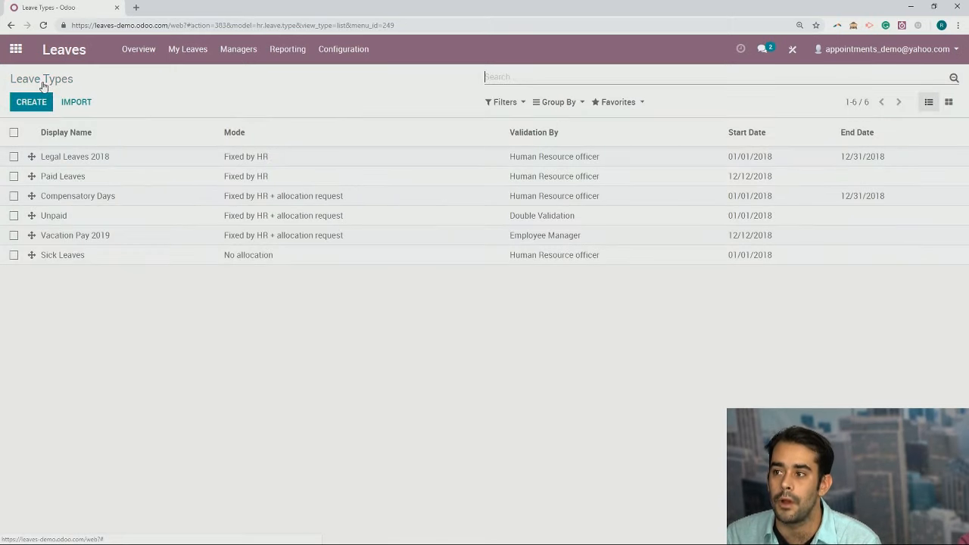
Start a new leave allocation from the department allocations awaiting approval.
{"action": "left_click", "coordinate": [223, 50]}
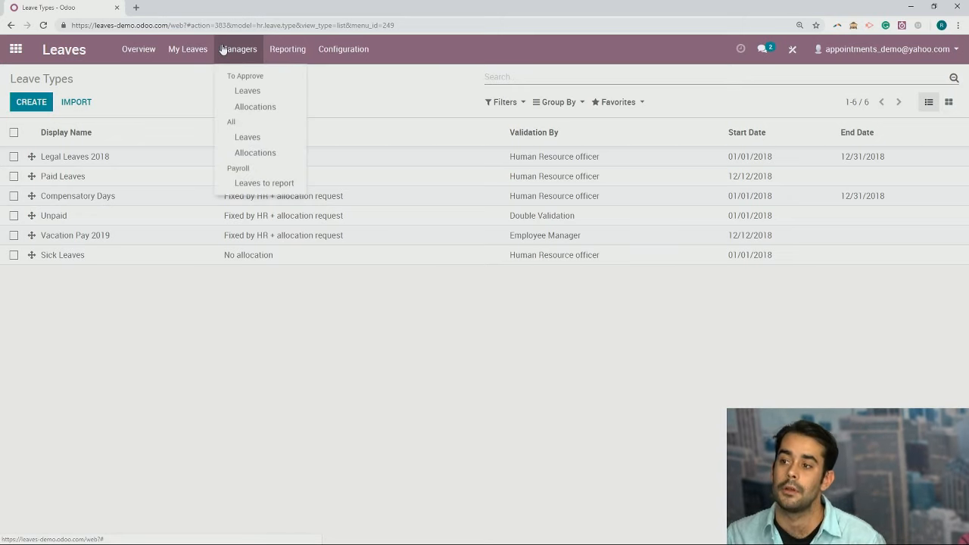
{"action": "left_click", "coordinate": [256, 112]}
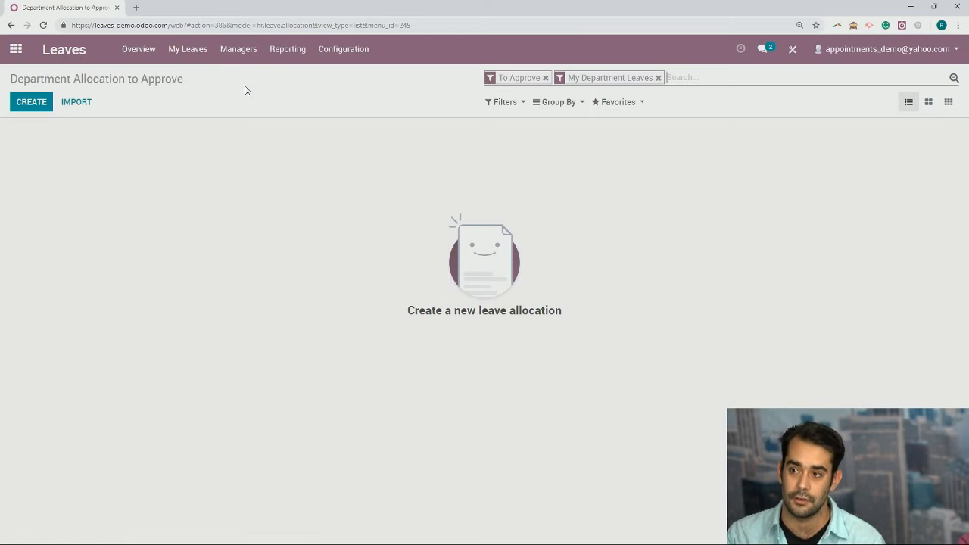
{"action": "left_click", "coordinate": [34, 102]}
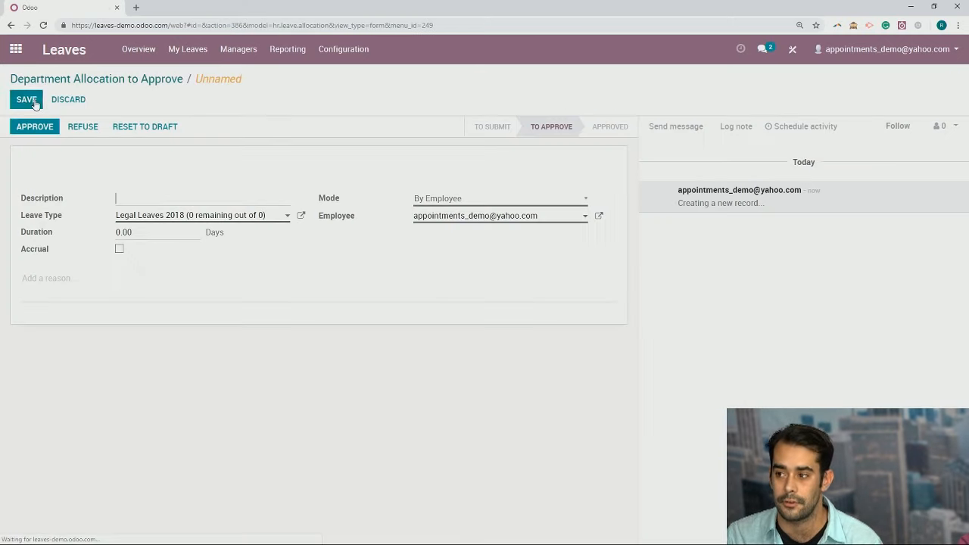
{"action": "left_click", "coordinate": [185, 200]}
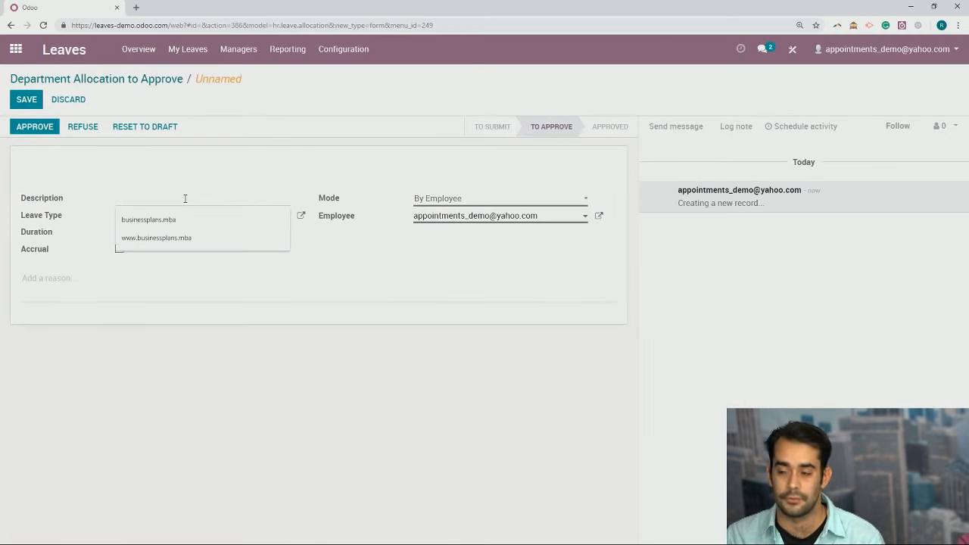
{"action": "left_click", "coordinate": [201, 168]}
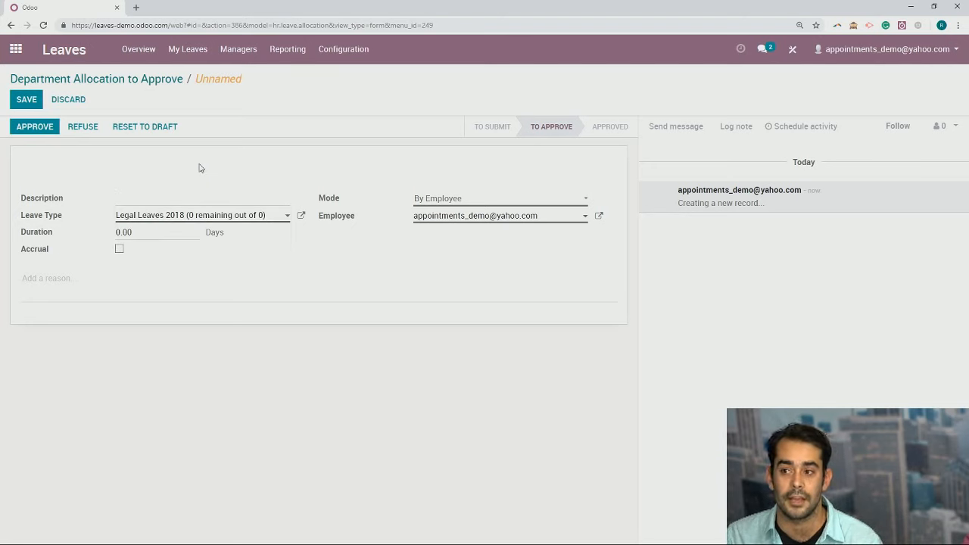
Enable accrual on the new allocation and set the unit of leave it adds to Day(s).
{"action": "left_click", "coordinate": [260, 219]}
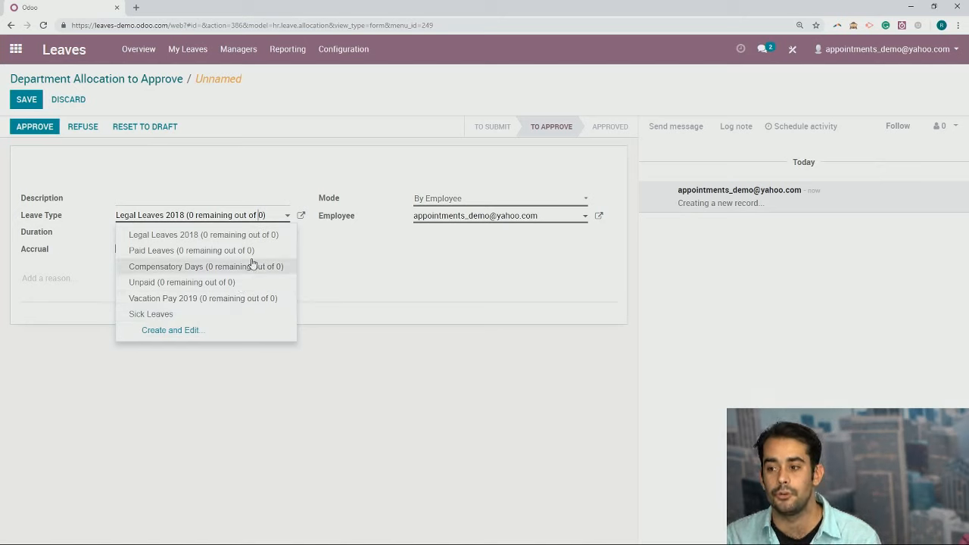
{"action": "left_click", "coordinate": [391, 274]}
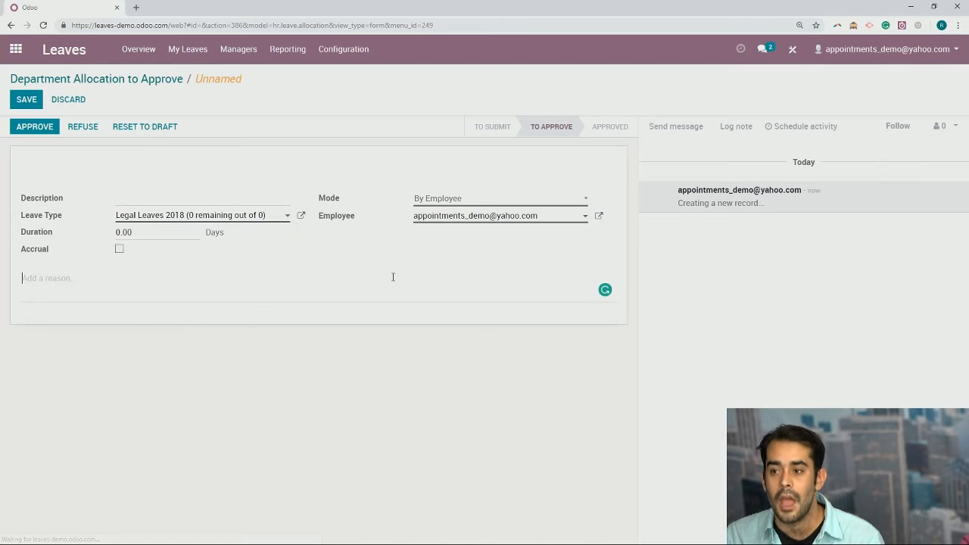
{"action": "left_click_drag", "start_coordinate": [135, 232], "coordinate": [123, 233]}
{"action": "left_click", "coordinate": [163, 231]}
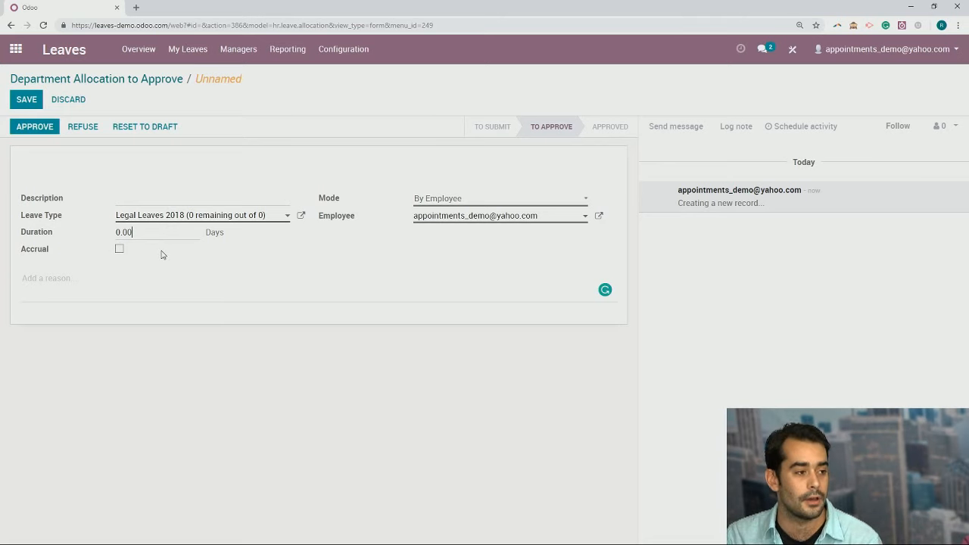
{"action": "left_click", "coordinate": [120, 248]}
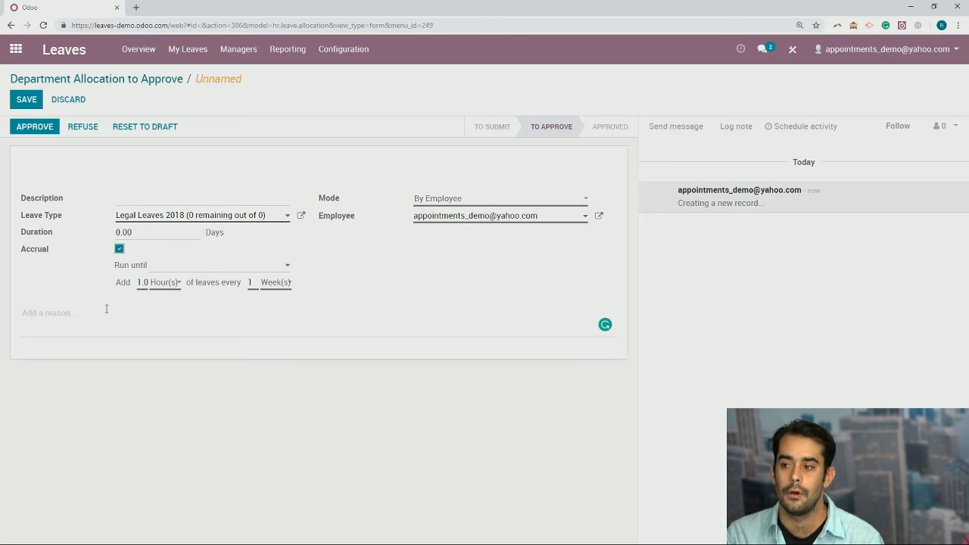
{"action": "left_click", "coordinate": [164, 285]}
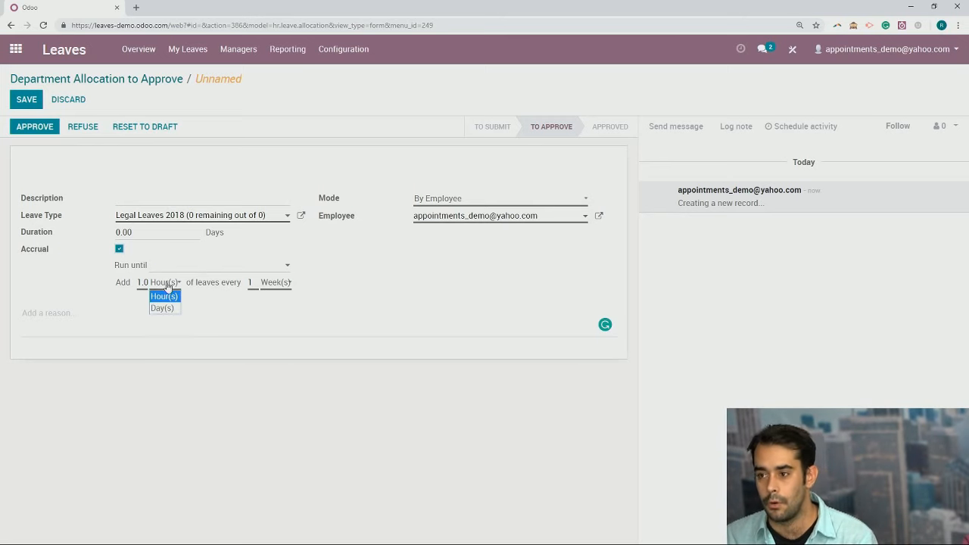
{"action": "left_click", "coordinate": [168, 308]}
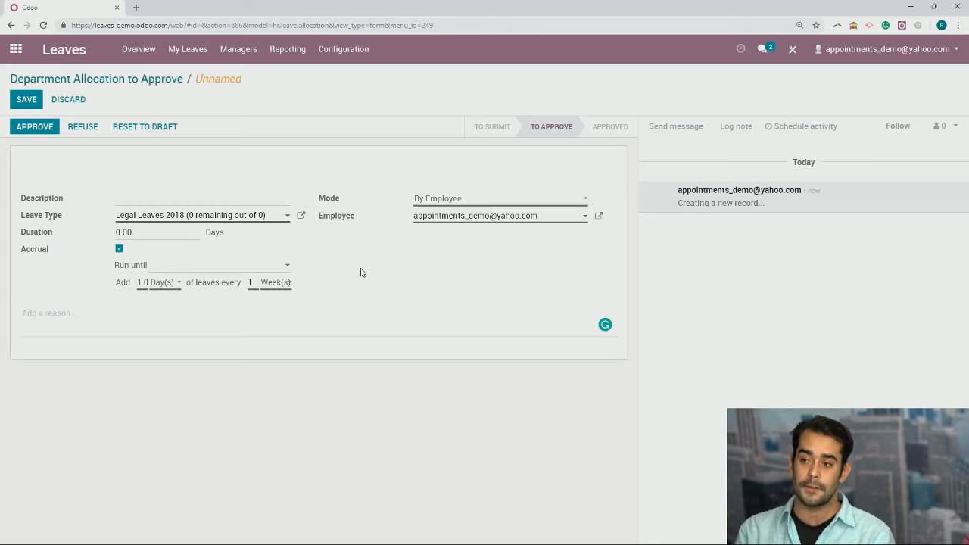
Check the available allocation modes and set the allocation's leave type to Vacation Pay 2019.
{"action": "left_click", "coordinate": [447, 200]}
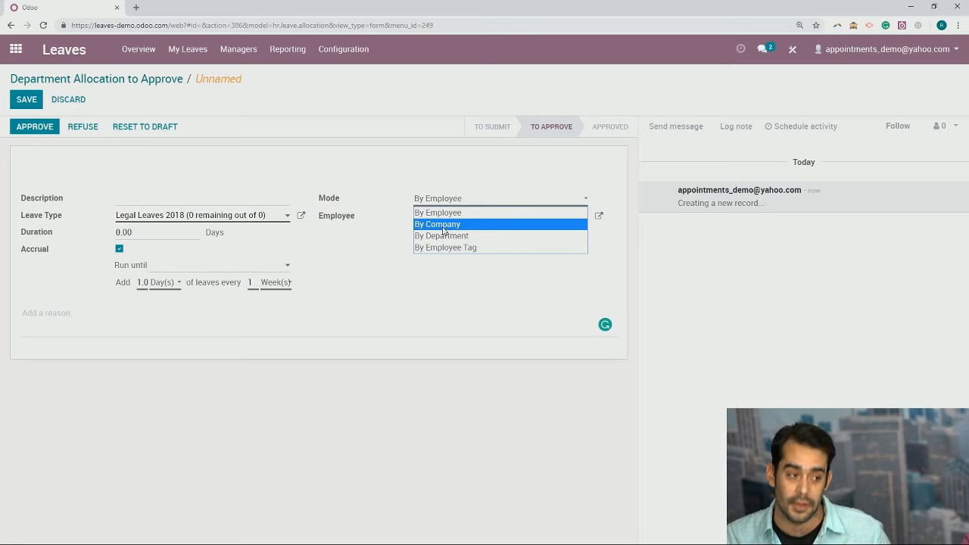
{"action": "left_click", "coordinate": [443, 198]}
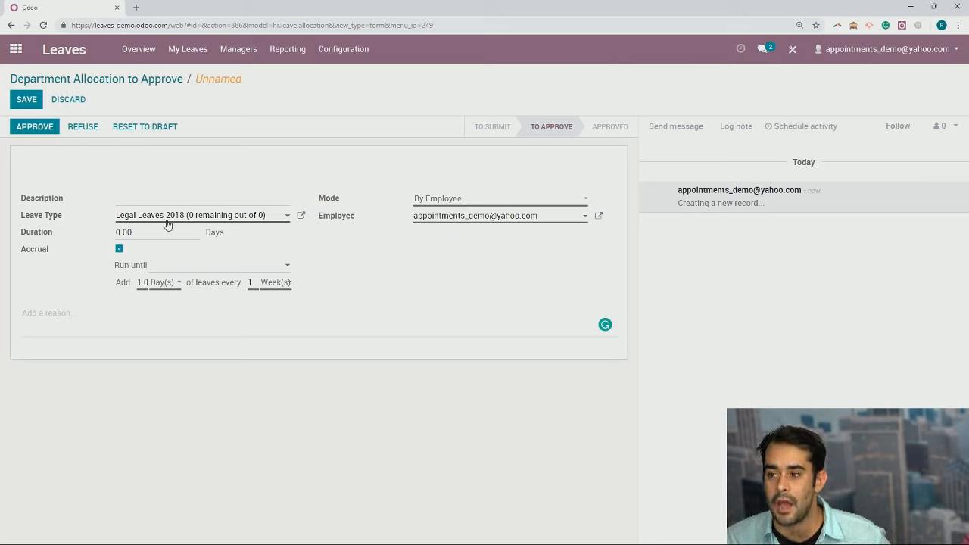
{"action": "left_click", "coordinate": [192, 216]}
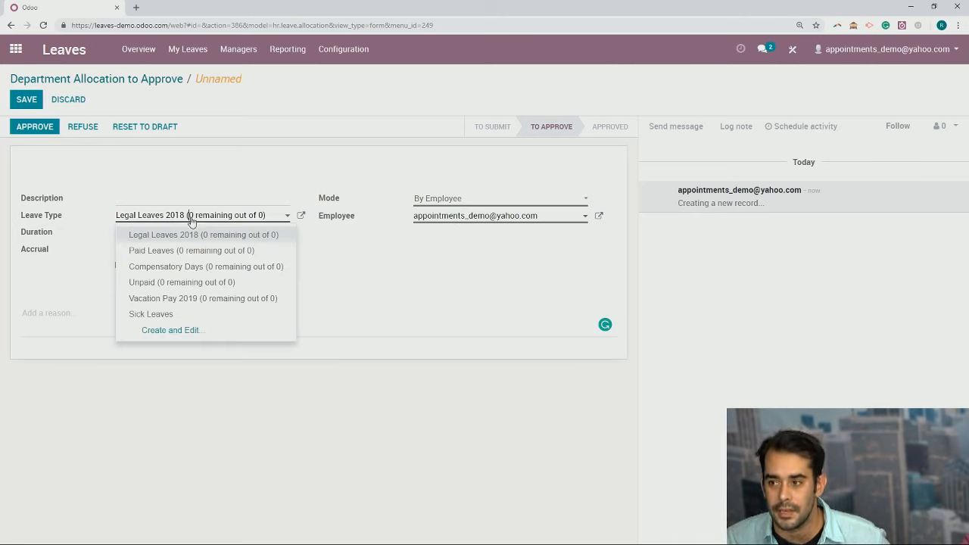
{"action": "left_click", "coordinate": [209, 299]}
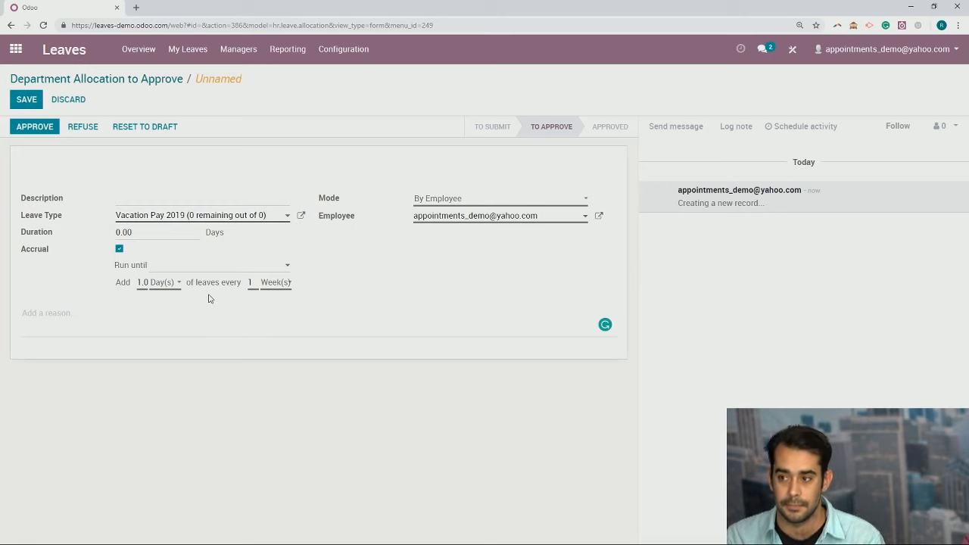
Keep the allocation mode as By Employee and assign the allocation to the other employee.
{"action": "left_click", "coordinate": [479, 203]}
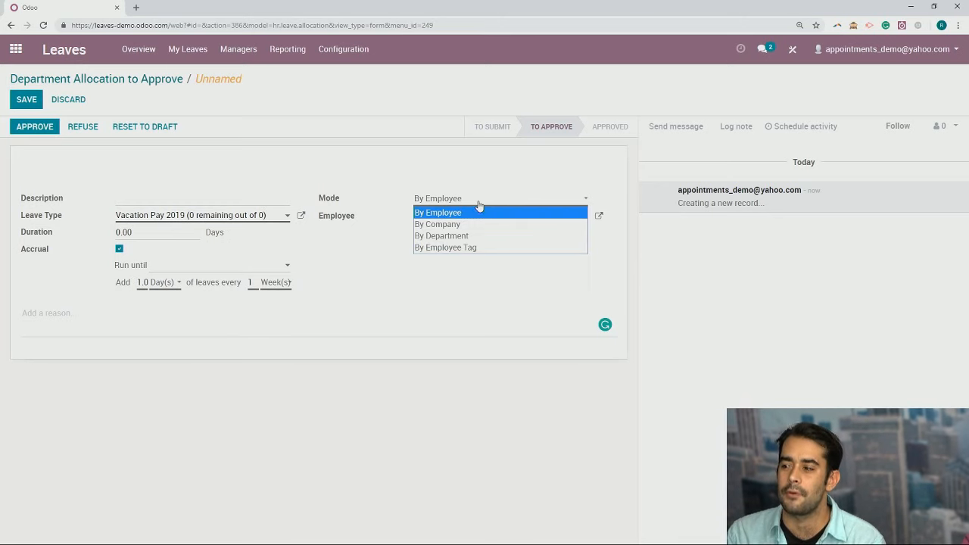
{"action": "left_click", "coordinate": [480, 213]}
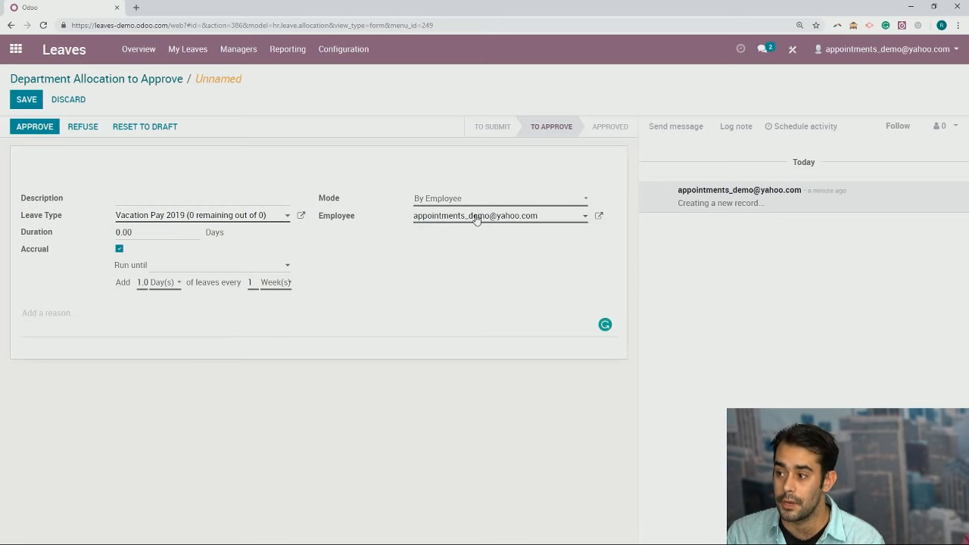
{"action": "left_click", "coordinate": [479, 218]}
{"action": "left_click", "coordinate": [471, 267]}
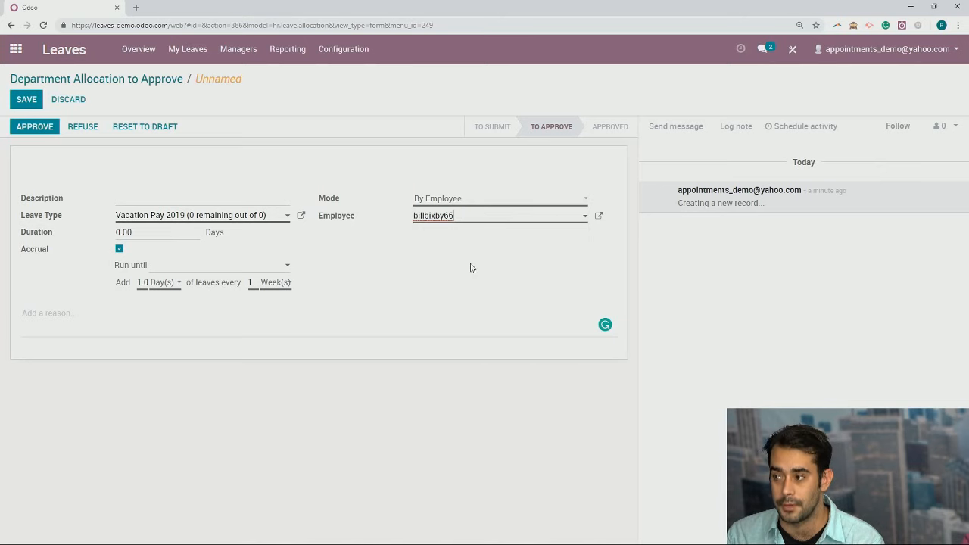
Reselect Vacation Pay 2019 as the leave type and review the selected employee's remaining balances.
{"action": "left_click", "coordinate": [219, 216]}
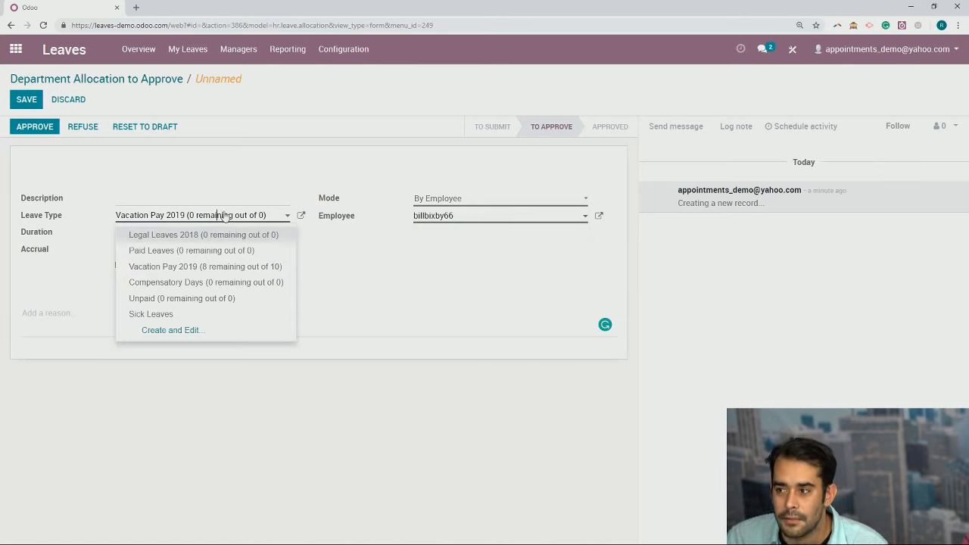
{"action": "left_click", "coordinate": [250, 271]}
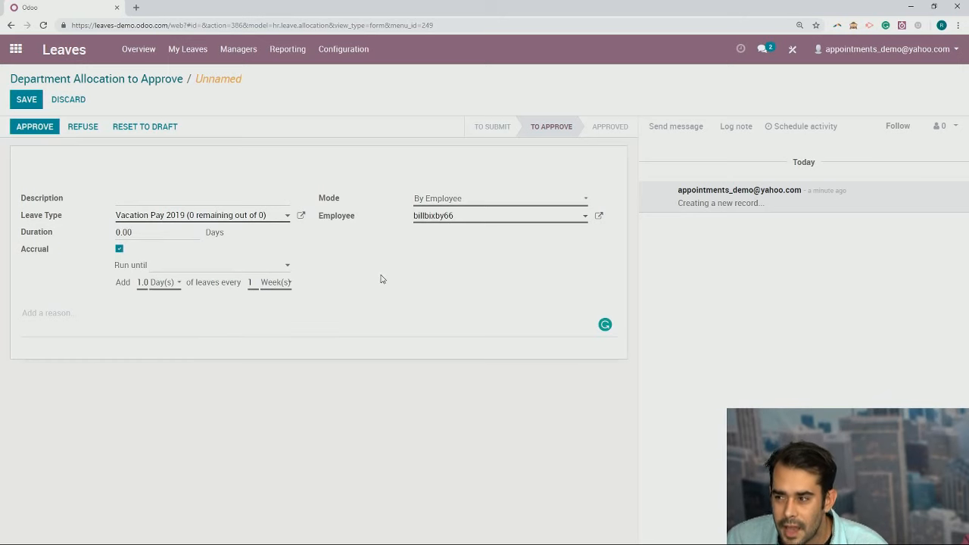
{"action": "left_click", "coordinate": [260, 217]}
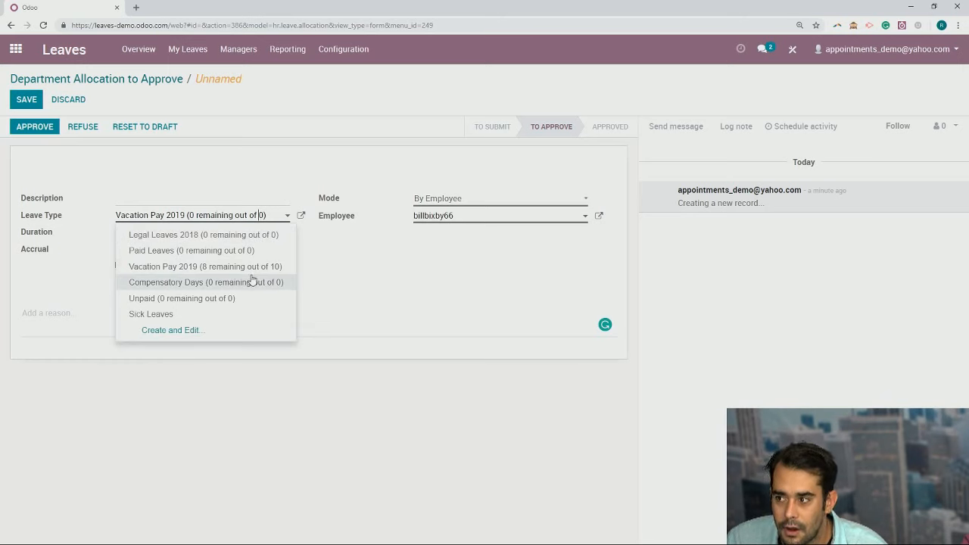
{"action": "left_click", "coordinate": [460, 266]}
Reapply the By Employee mode and the same employee on the allocation.
{"action": "left_click", "coordinate": [489, 197]}
{"action": "left_click", "coordinate": [493, 212]}
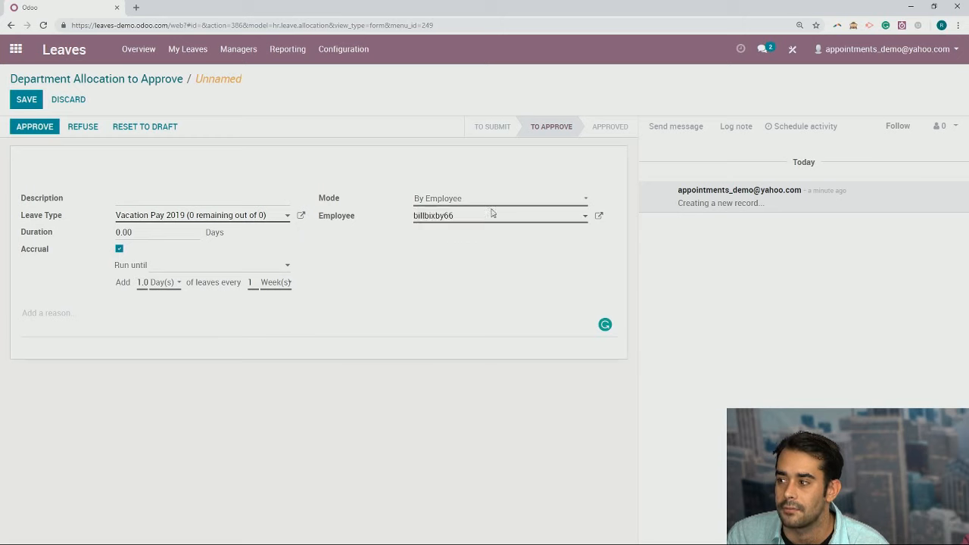
{"action": "left_click", "coordinate": [491, 216]}
{"action": "left_click", "coordinate": [485, 267]}
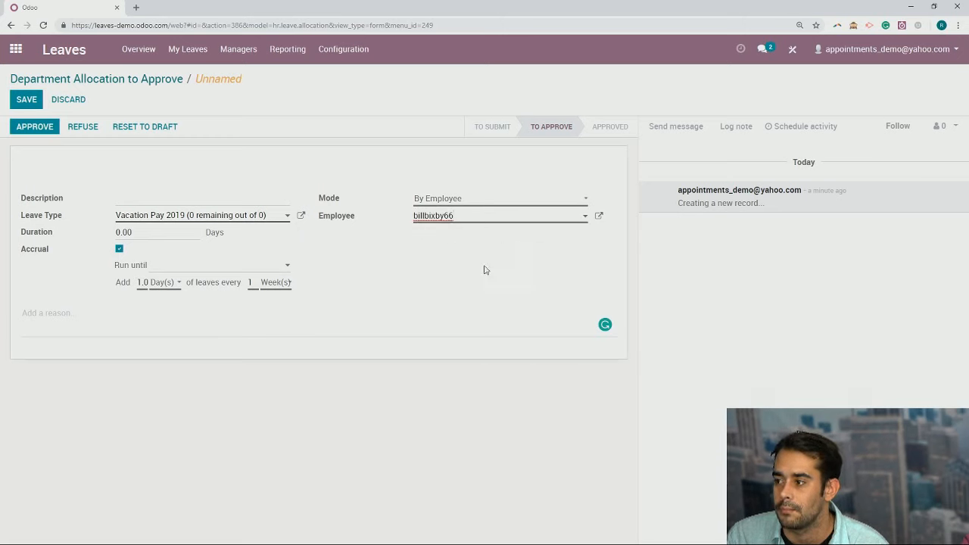
{"action": "left_click", "coordinate": [487, 200]}
{"action": "left_click", "coordinate": [485, 213]}
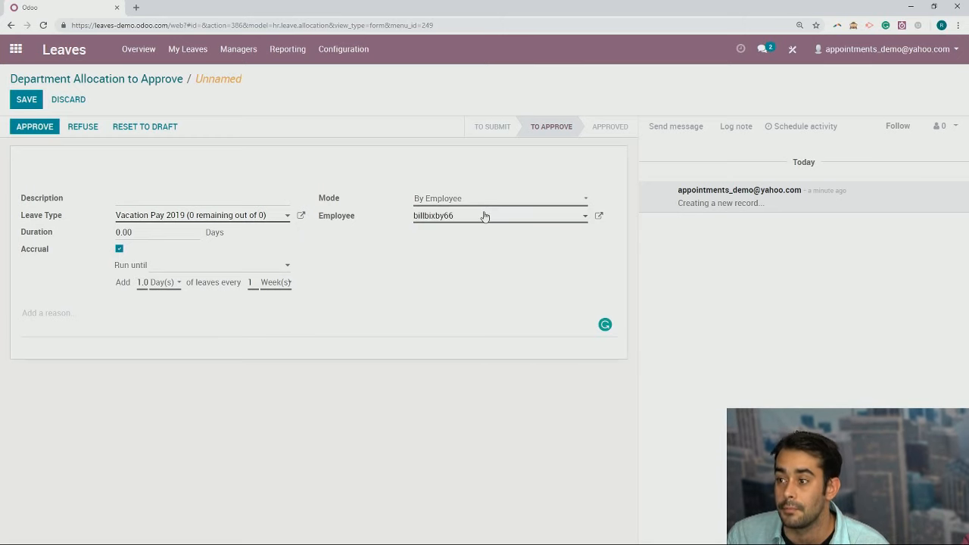
Discard the unsaved allocation and return to the department allocations awaiting approval.
{"action": "left_click", "coordinate": [70, 83]}
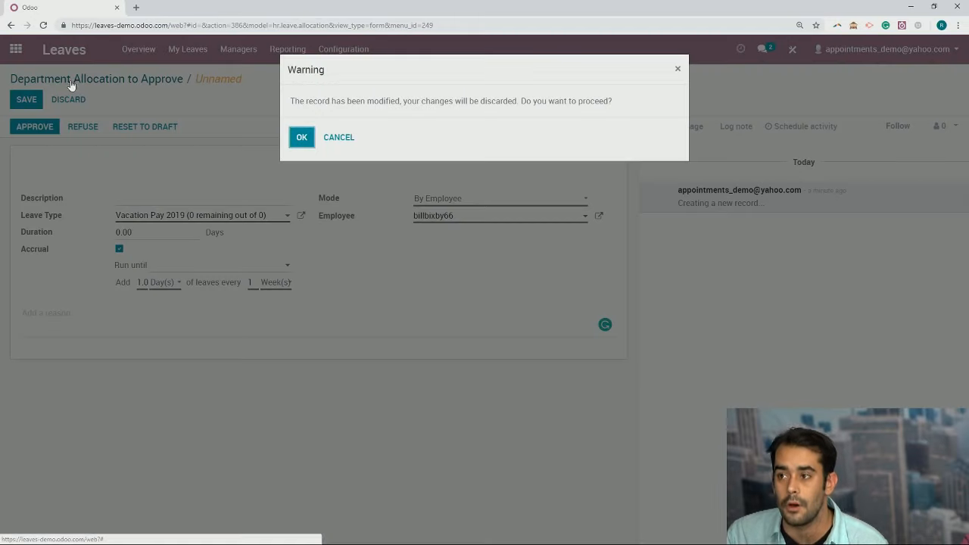
{"action": "left_click", "coordinate": [298, 137]}
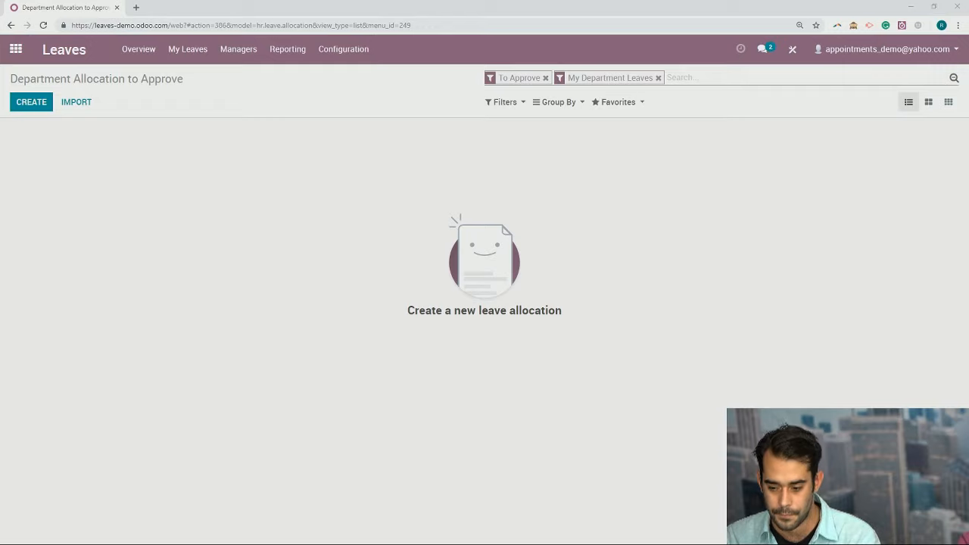
{"action": "key", "text": "alt+Tab"}
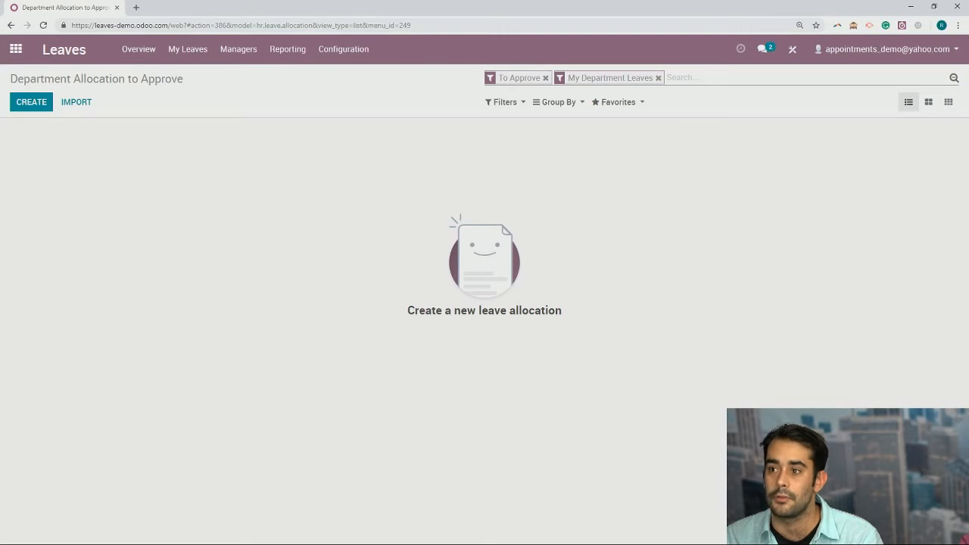
Start a new leave request for 12/18/2018 to 12/19/2018 with Vacation Pay 2019 as the leave type.
{"action": "left_click", "coordinate": [172, 61]}
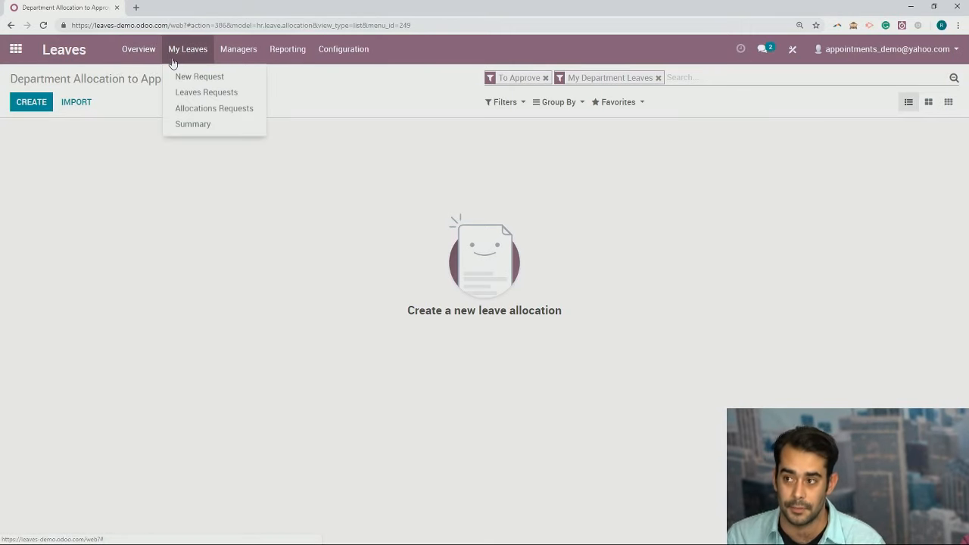
{"action": "left_click", "coordinate": [209, 80]}
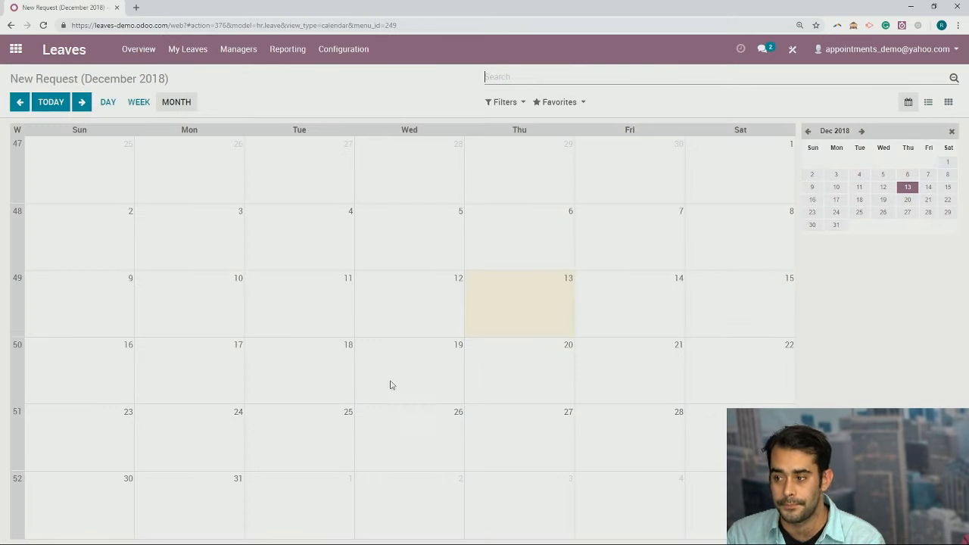
{"action": "left_click", "coordinate": [321, 378]}
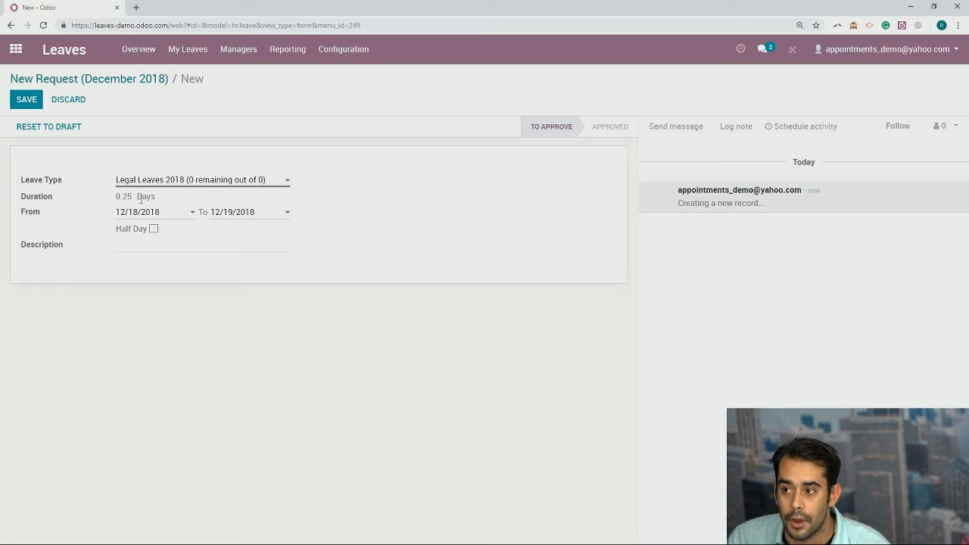
{"action": "left_click", "coordinate": [175, 181]}
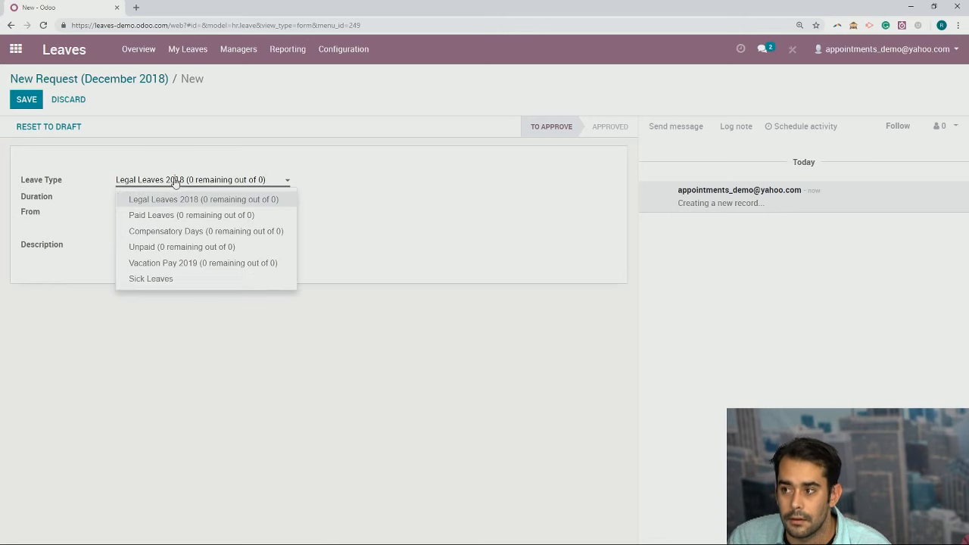
{"action": "left_click", "coordinate": [197, 265]}
Describe the leave request as "Im going to HAWAII" and try to save it.
{"action": "left_click", "coordinate": [171, 250]}
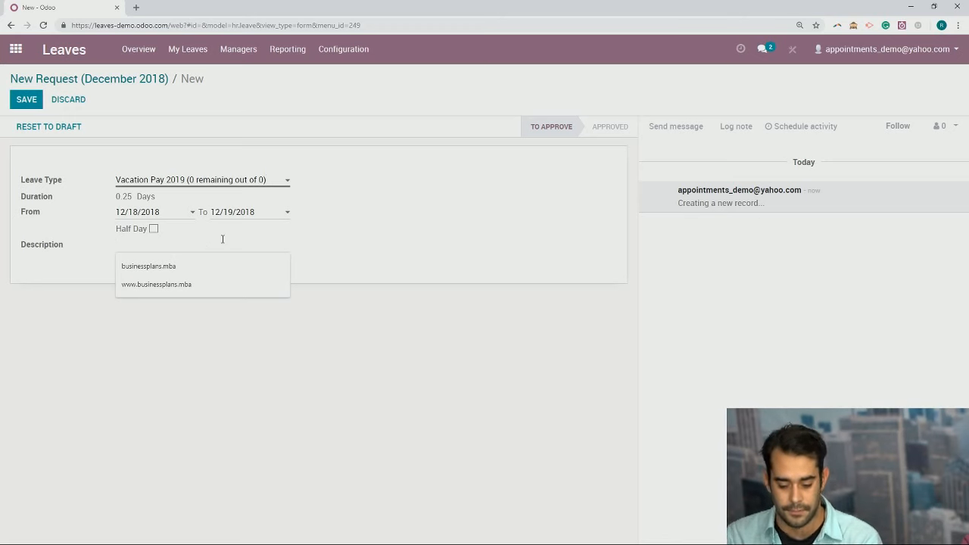
{"action": "type", "text": "Im going t"}
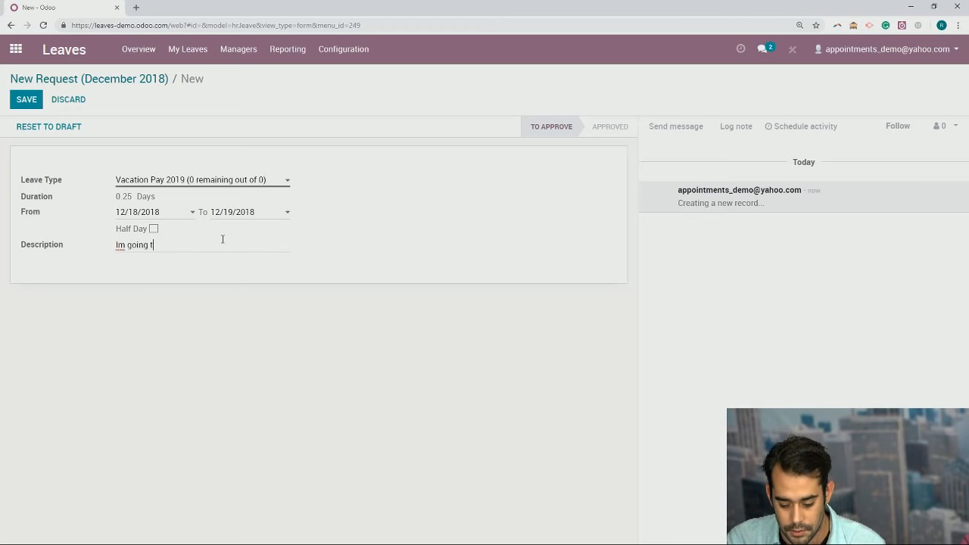
{"action": "type", "text": "o HaWAII"}
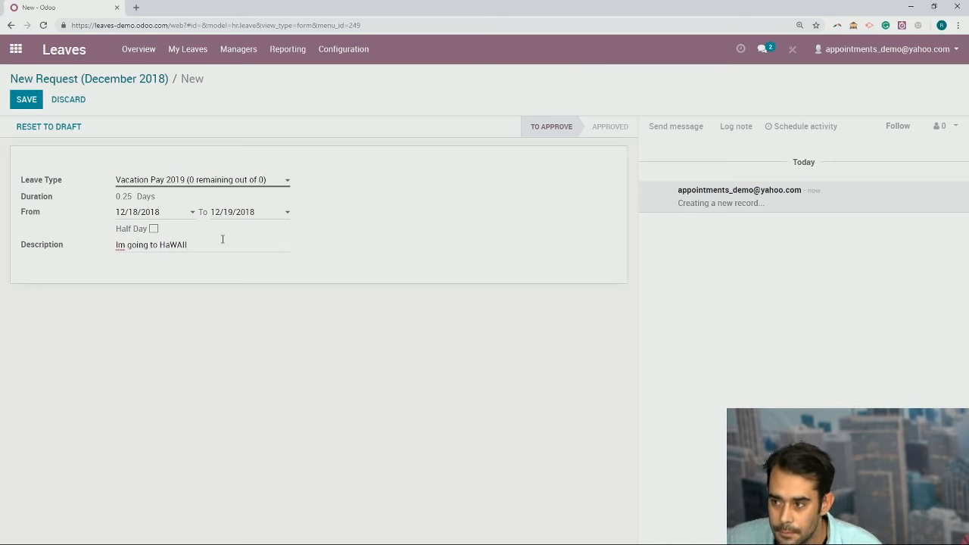
{"action": "key", "text": "BackSpace"}
{"action": "key", "text": "BackSpace"}
{"action": "key", "text": "BackSpace"}
{"action": "type", "text": "A"}
{"action": "type", "text": "AWAI"}
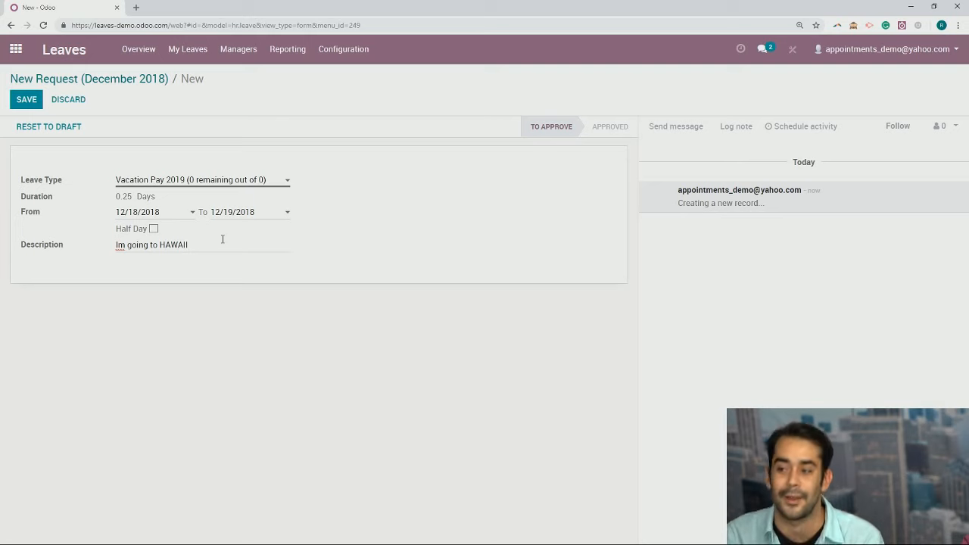
{"action": "left_click", "coordinate": [26, 100]}
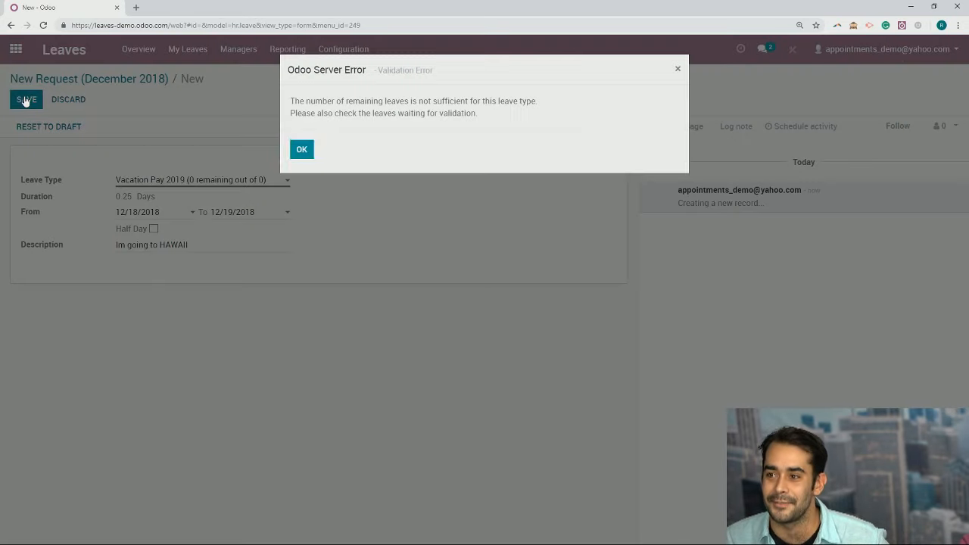
{"action": "left_click", "coordinate": [302, 151]}
Discard the leave request and create a department allocation with Vacation Pay 2019 as the leave type.
{"action": "left_click", "coordinate": [241, 49]}
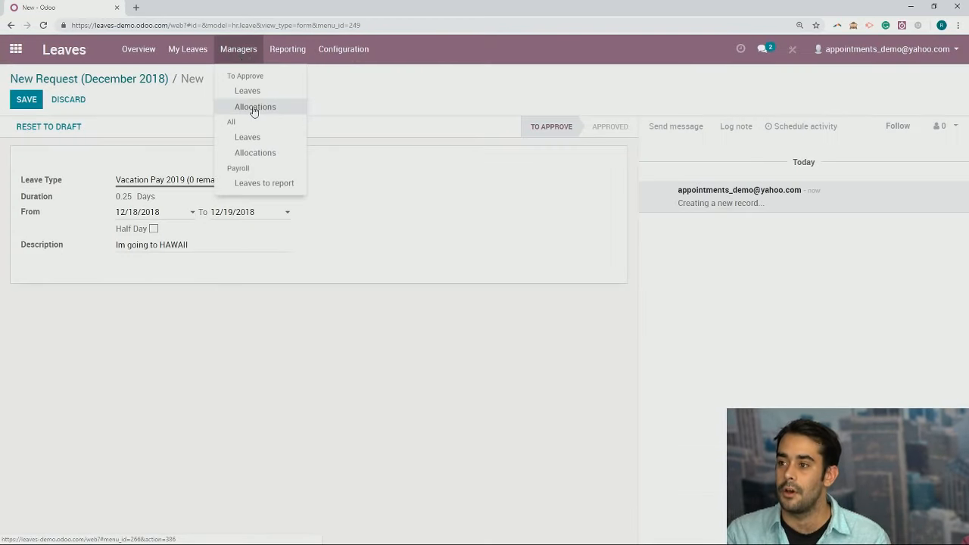
{"action": "left_click", "coordinate": [253, 110]}
{"action": "left_click", "coordinate": [300, 137]}
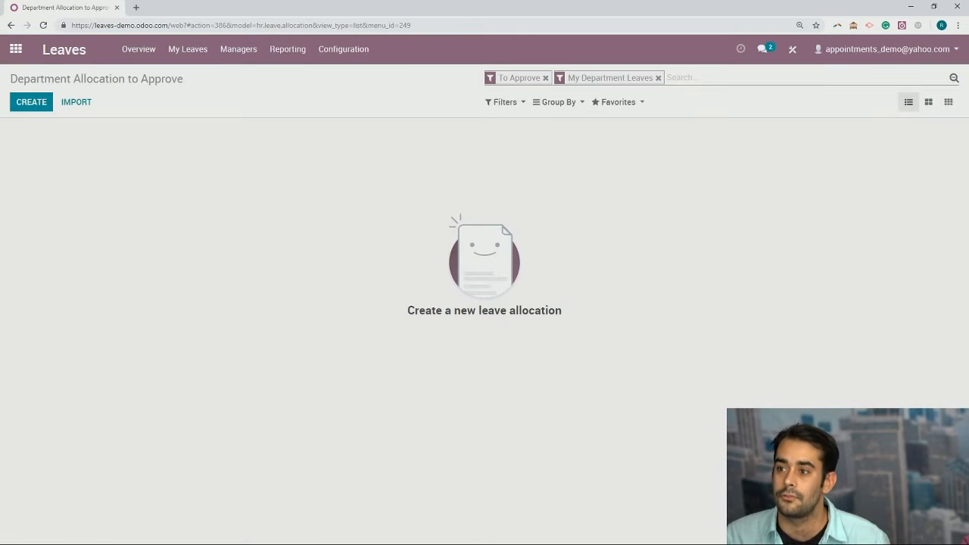
{"action": "left_click", "coordinate": [20, 103]}
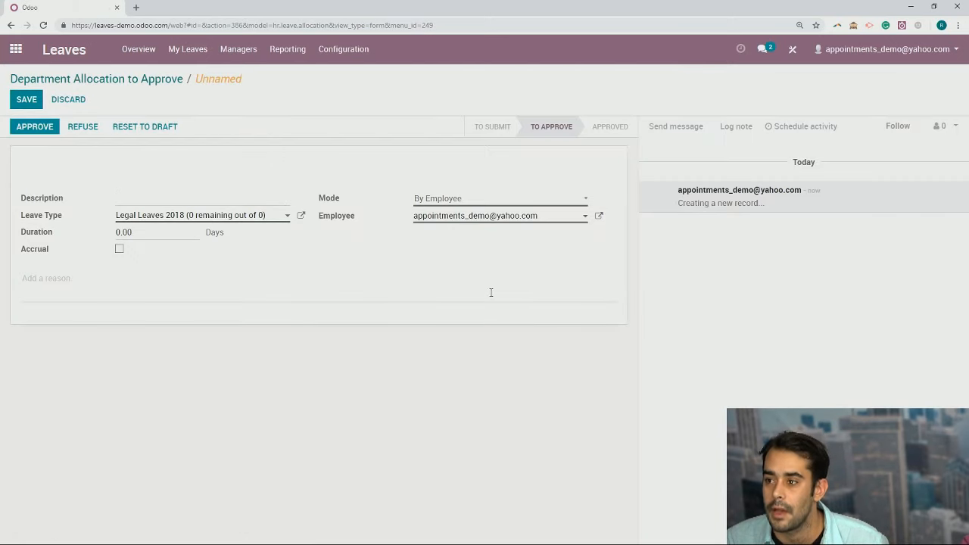
{"action": "left_click", "coordinate": [283, 219]}
{"action": "left_click", "coordinate": [244, 304]}
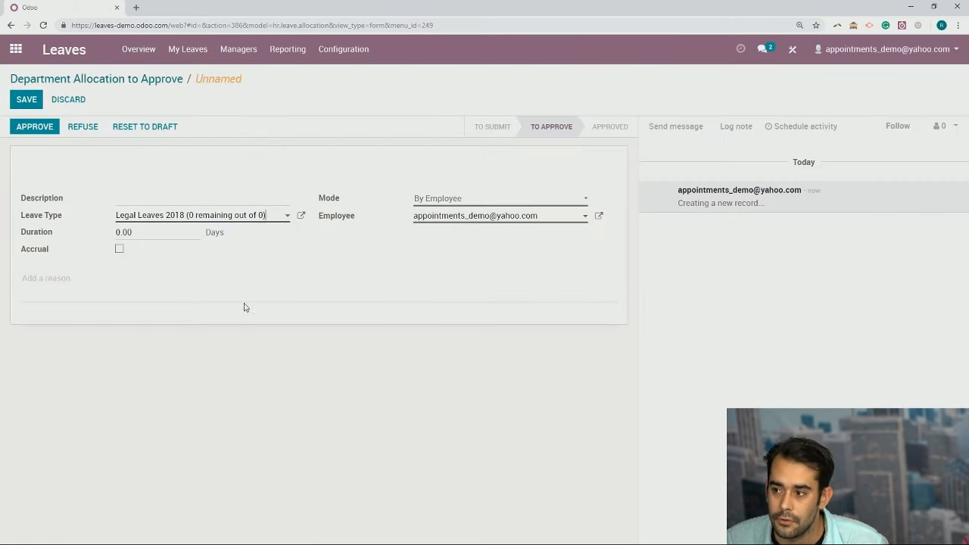
Assign the allocation to the other employee, the last one listed, and keep the mode as By Employee.
{"action": "left_click", "coordinate": [498, 217]}
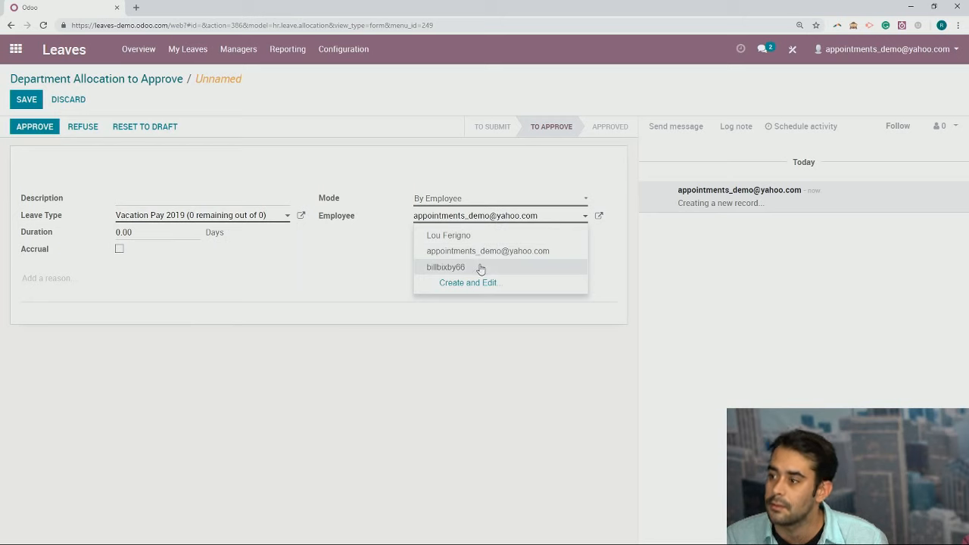
{"action": "left_click", "coordinate": [481, 268]}
{"action": "left_click", "coordinate": [488, 198]}
{"action": "left_click", "coordinate": [490, 213]}
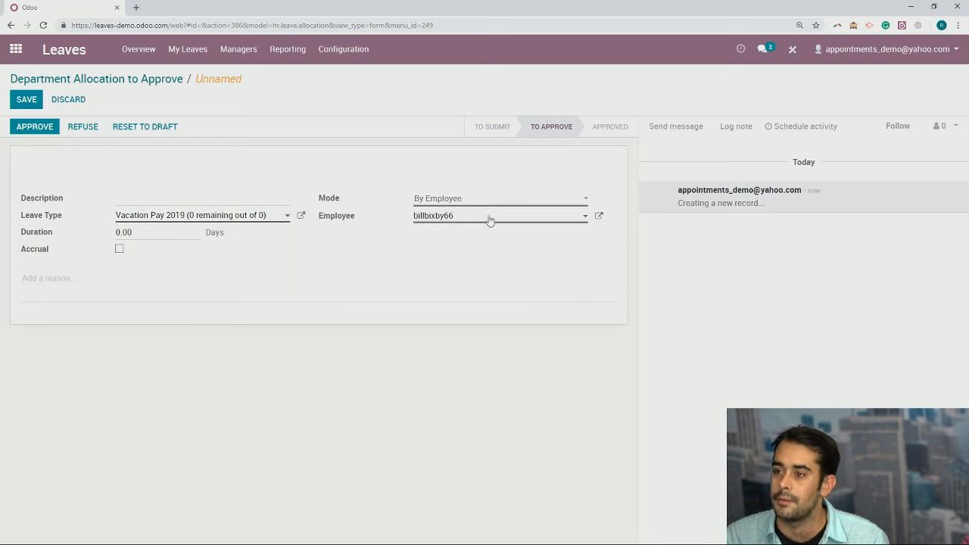
Set the allocation's duration to 10 days and approve it.
{"action": "left_click", "coordinate": [160, 234]}
{"action": "type", "text": "10"}
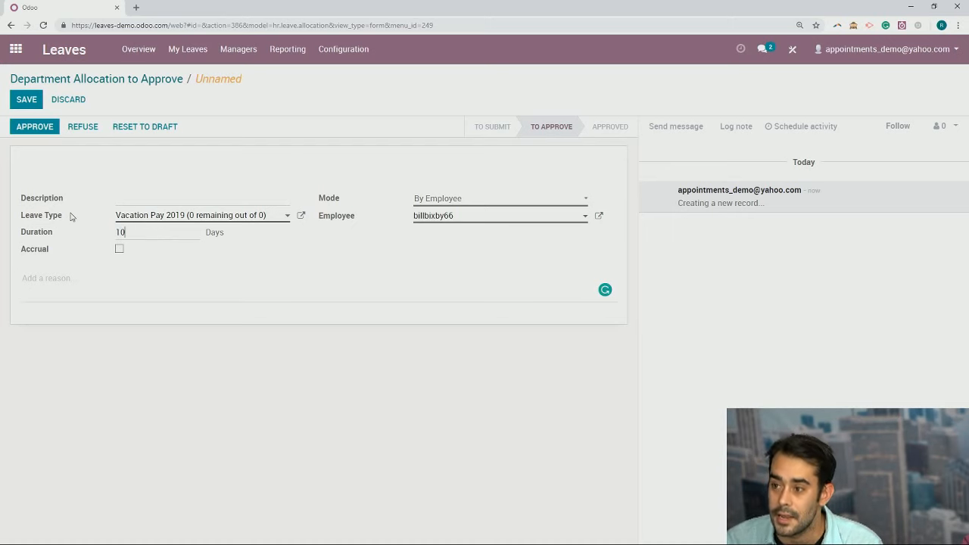
{"action": "left_click", "coordinate": [28, 126]}
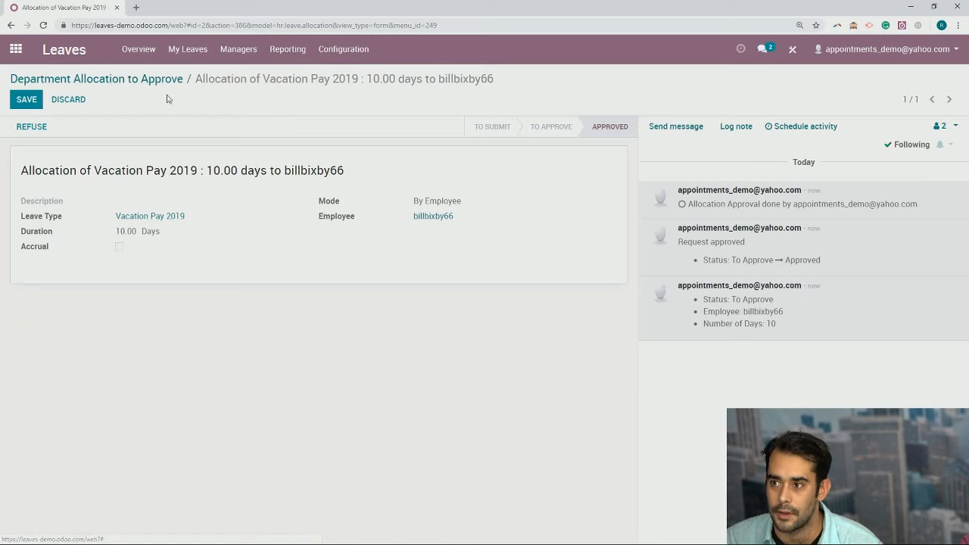
In the employee's own Odoo session, submit a Vacation Pay 2019 leave request for 12/18/2018 to 12/19/2018 and return to the calendar.
{"action": "left_click", "coordinate": [175, 50]}
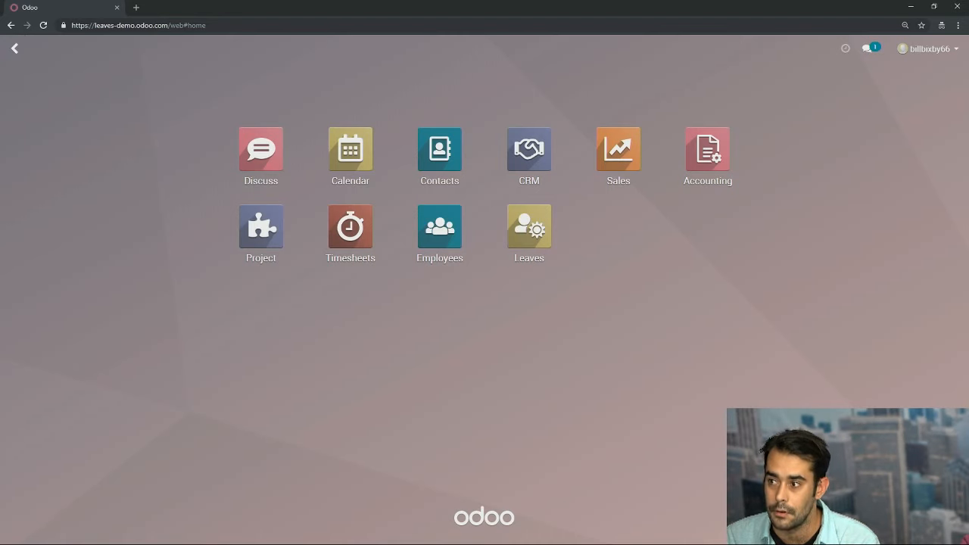
{"action": "left_click", "coordinate": [540, 212]}
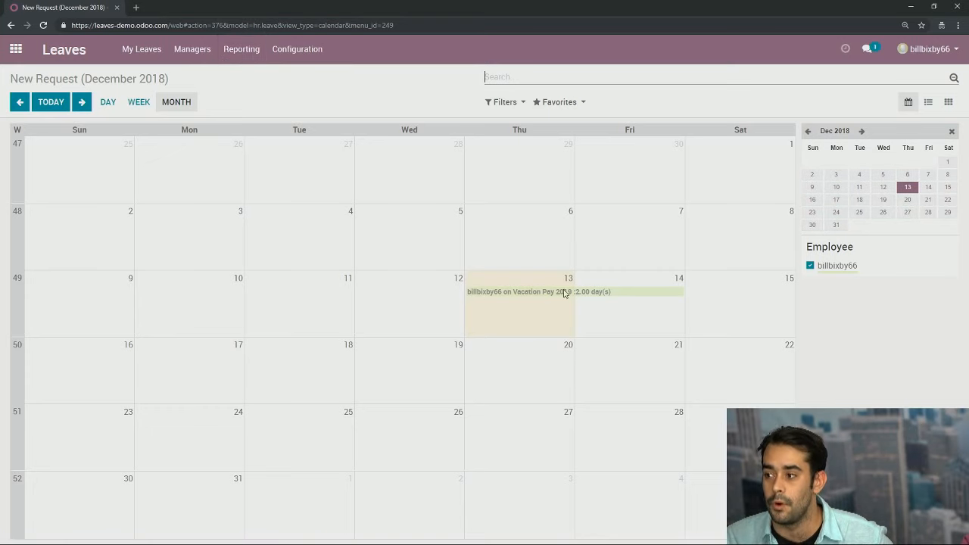
{"action": "left_click", "coordinate": [306, 360]}
{"action": "left_click", "coordinate": [228, 180]}
{"action": "left_click", "coordinate": [197, 208]}
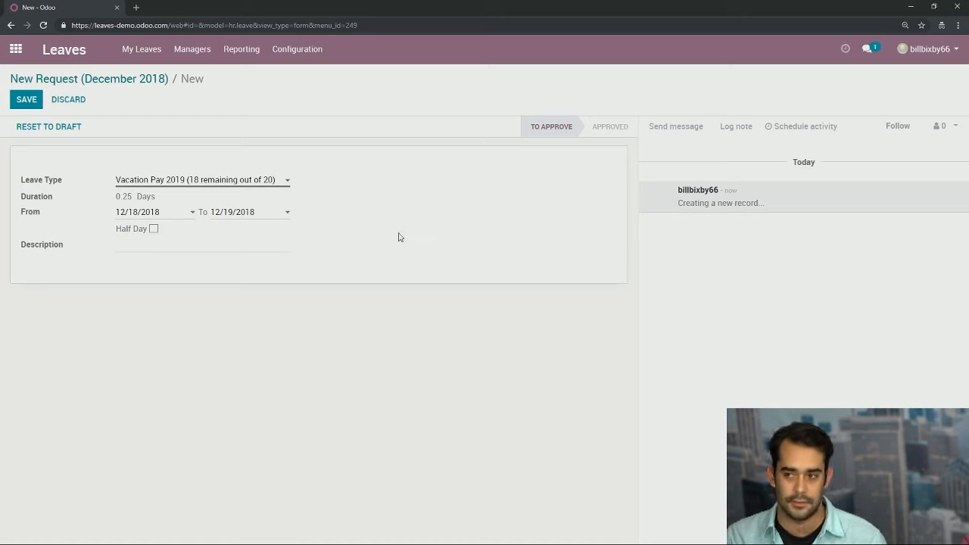
{"action": "left_click", "coordinate": [19, 101]}
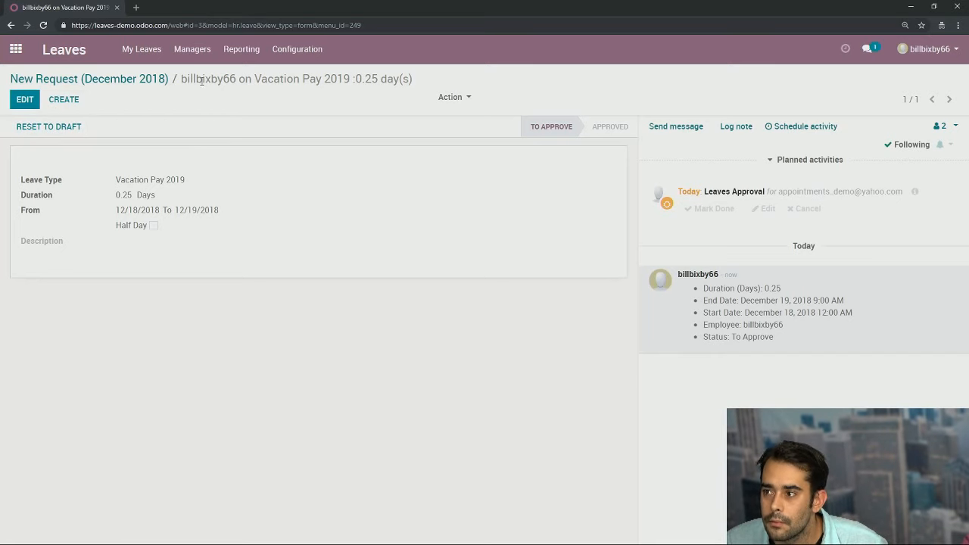
{"action": "left_click", "coordinate": [118, 81]}
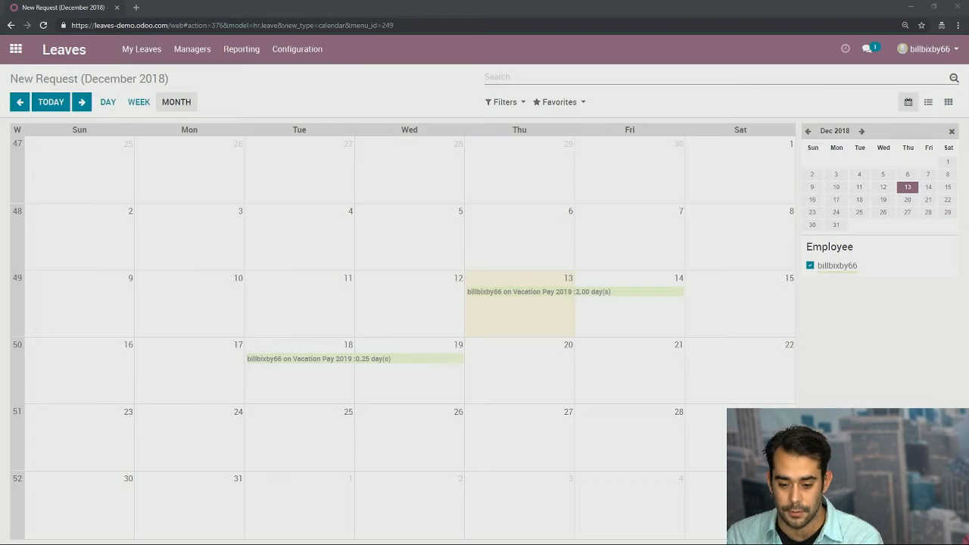
Switch back to the manager's session, approve the employee's leave request from today's pending activities, and open the overview of all leaves.
{"action": "key", "text": "alt+Tab"}
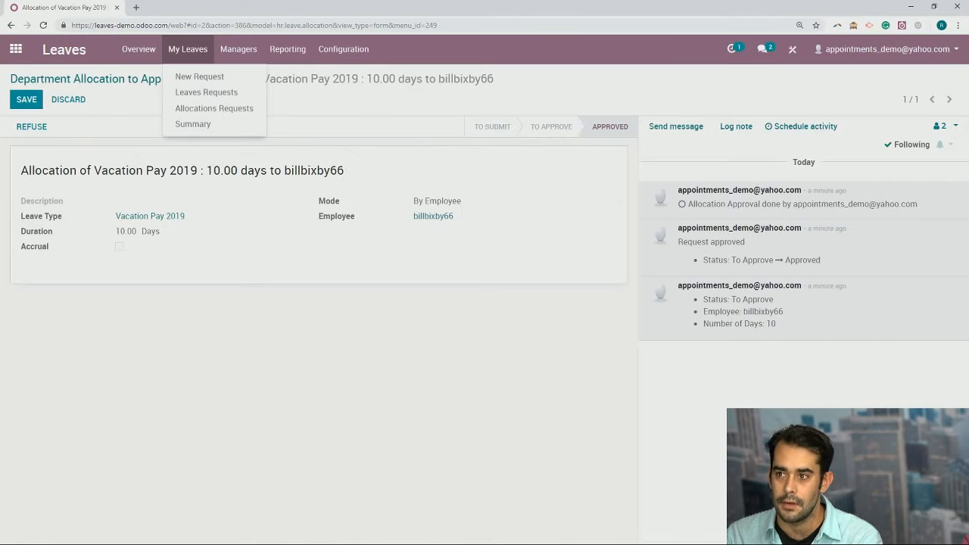
{"action": "left_click", "coordinate": [732, 48]}
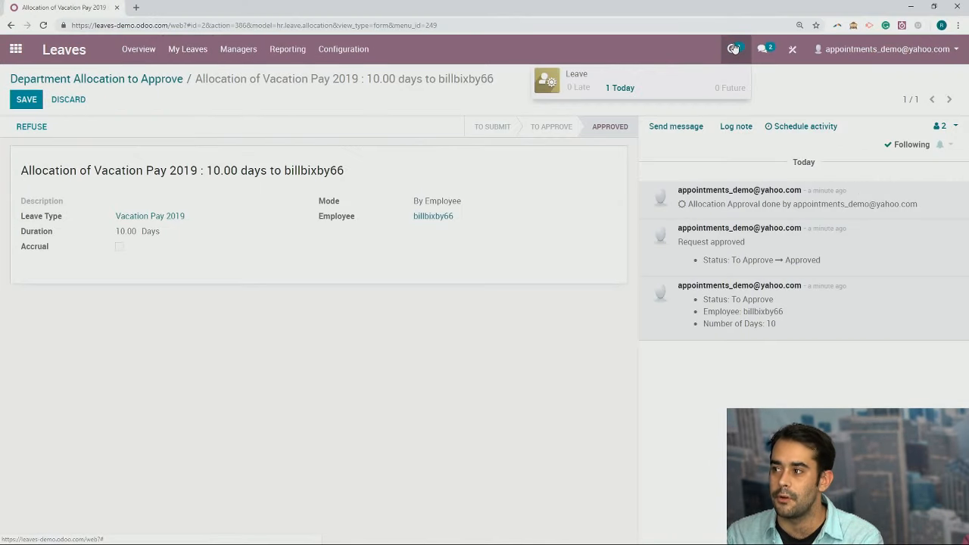
{"action": "left_click", "coordinate": [653, 87]}
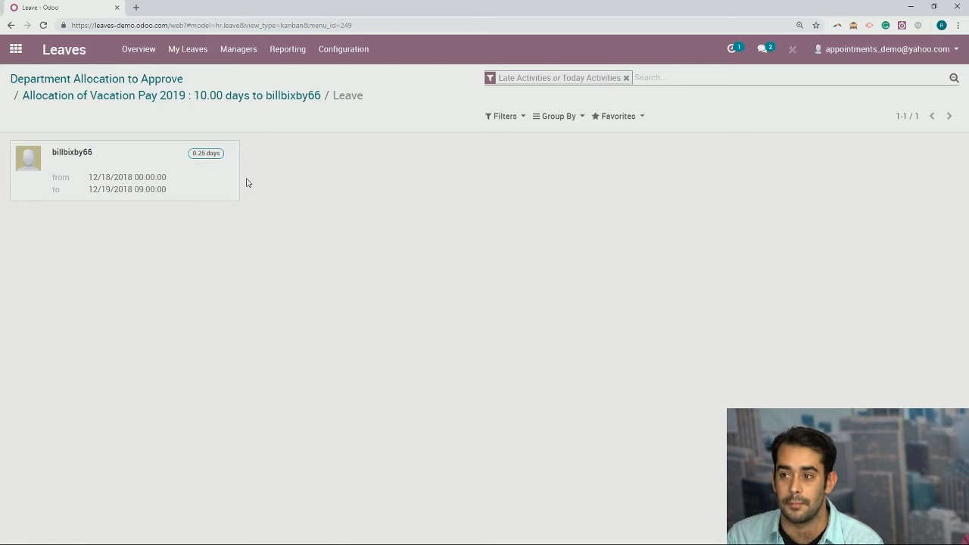
{"action": "left_click", "coordinate": [202, 188]}
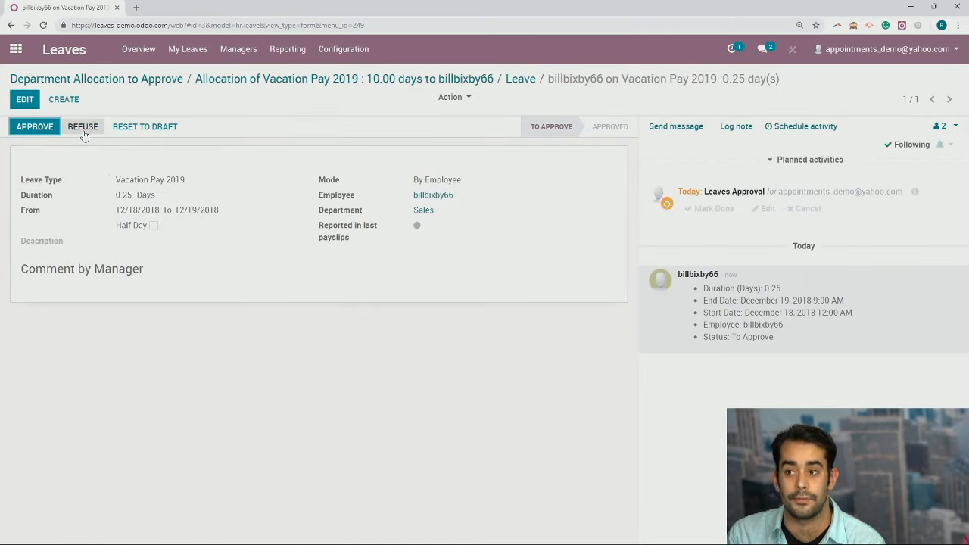
{"action": "left_click", "coordinate": [45, 128]}
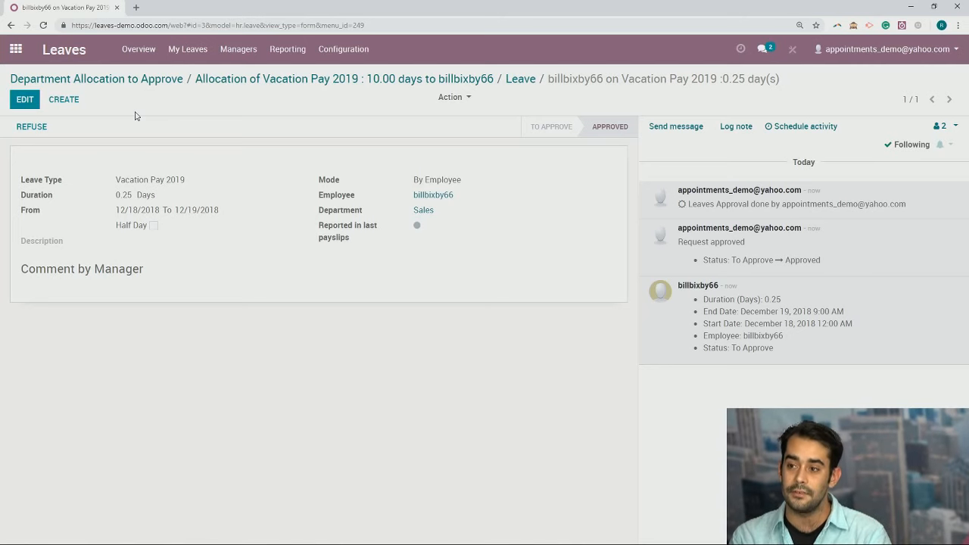
{"action": "left_click", "coordinate": [83, 52]}
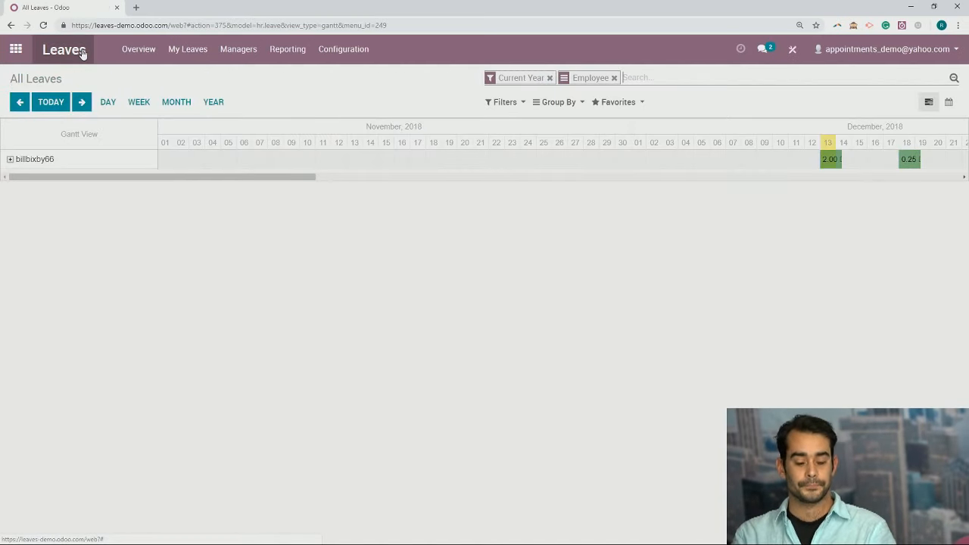